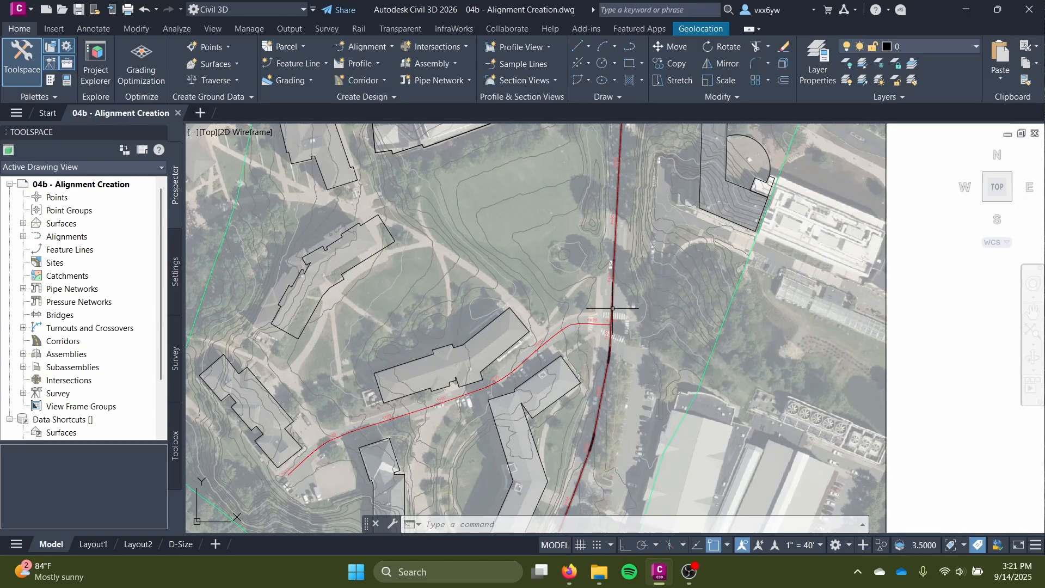
# Step: Open the Add Labels dialog for alignments over the road intersection drawing
pyautogui.scroll(3, 631, 289)
pyautogui.moveTo(589, 326); pyautogui.dragTo(573, 293, button='middle')
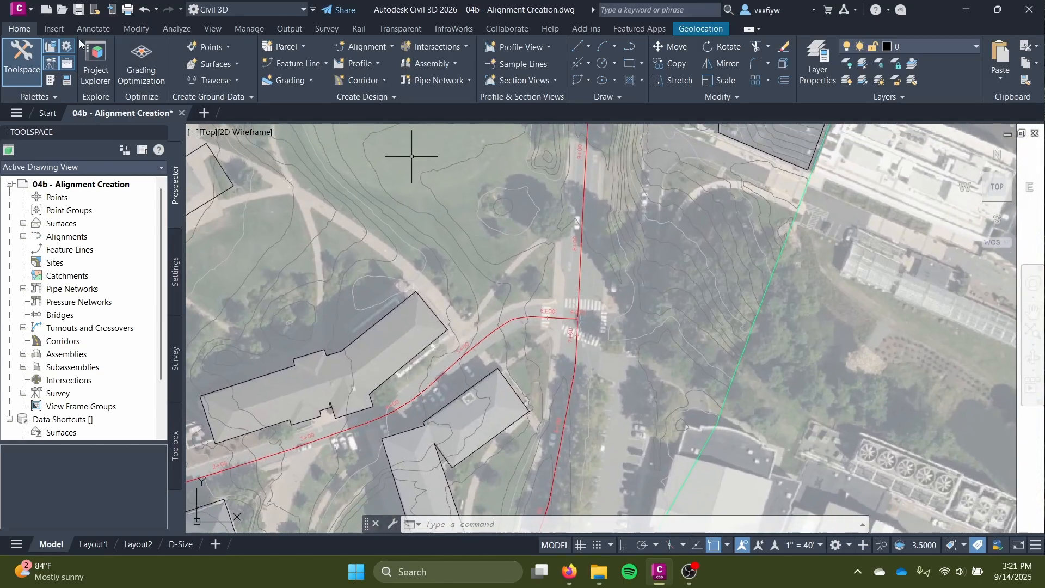
pyautogui.click(93, 28)
pyautogui.click(16, 78)
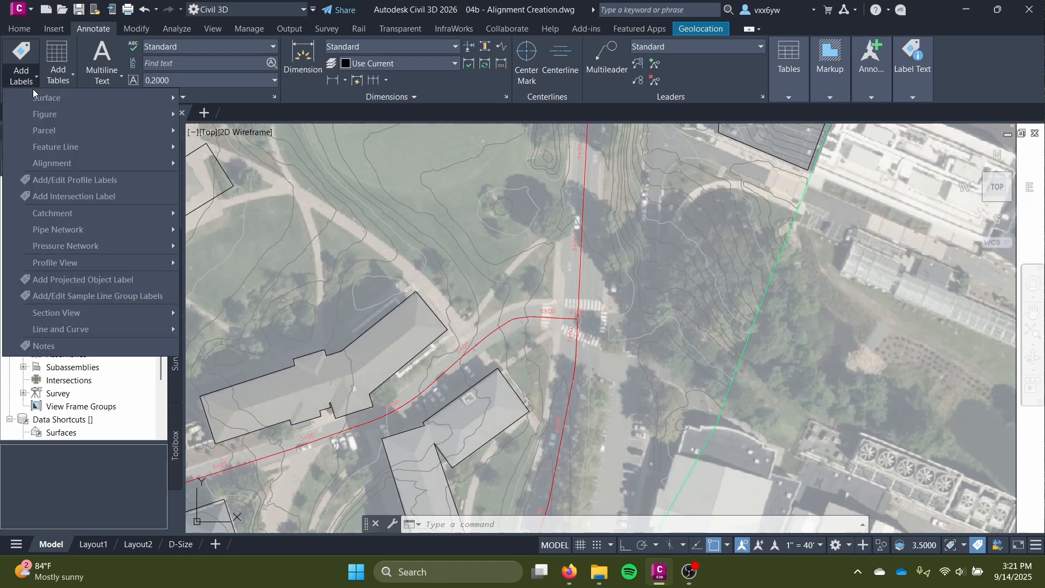
pyautogui.moveTo(70, 113)
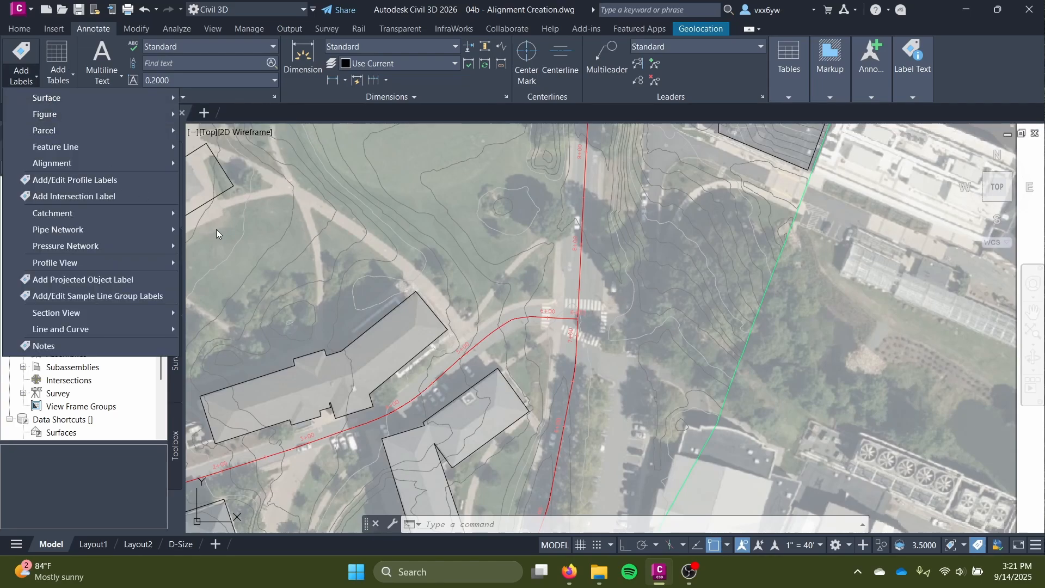
pyautogui.scroll(3, 398, 298)
pyautogui.scroll(-3, 397, 298)
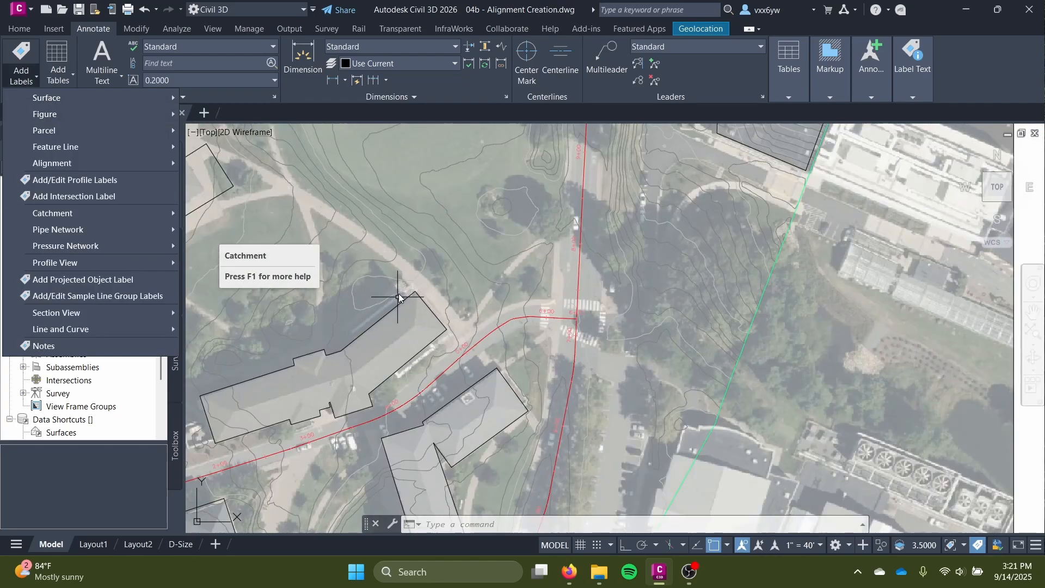
pyautogui.moveTo(103, 159)
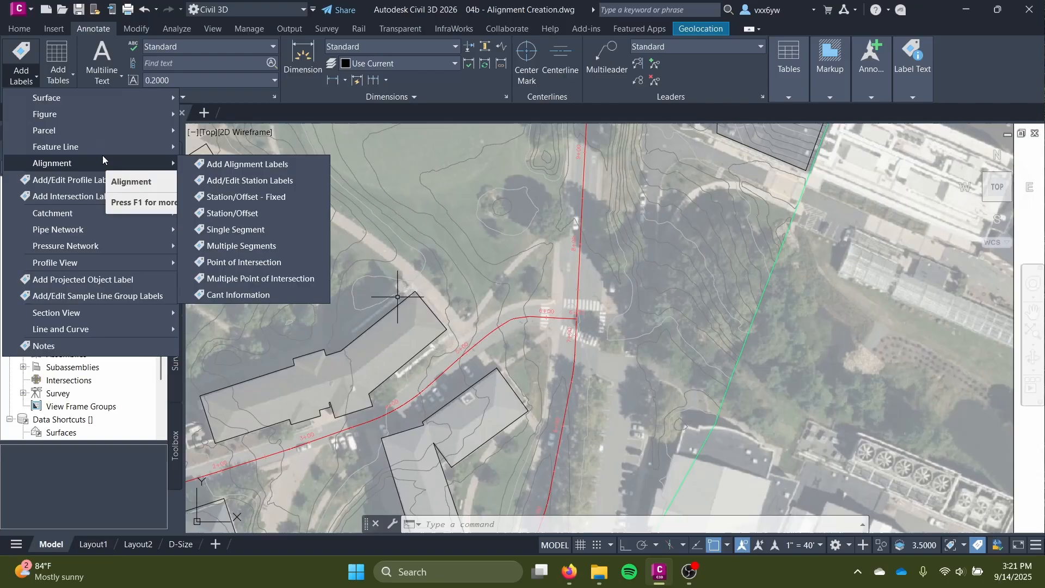
pyautogui.click(273, 170)
pyautogui.moveTo(68, 18); pyautogui.dragTo(422, 152)
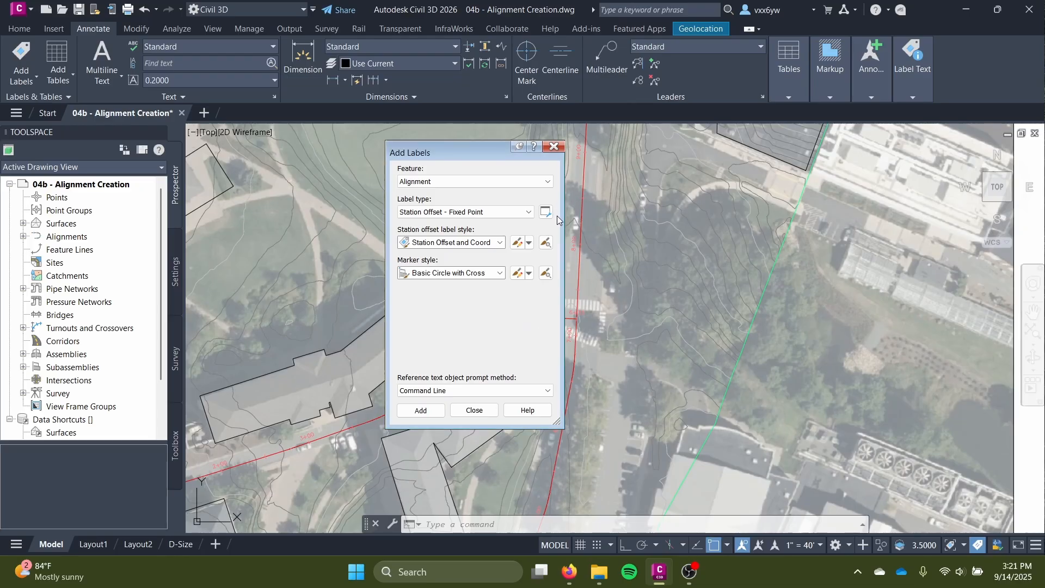
pyautogui.moveTo(453, 160); pyautogui.dragTo(450, 137)
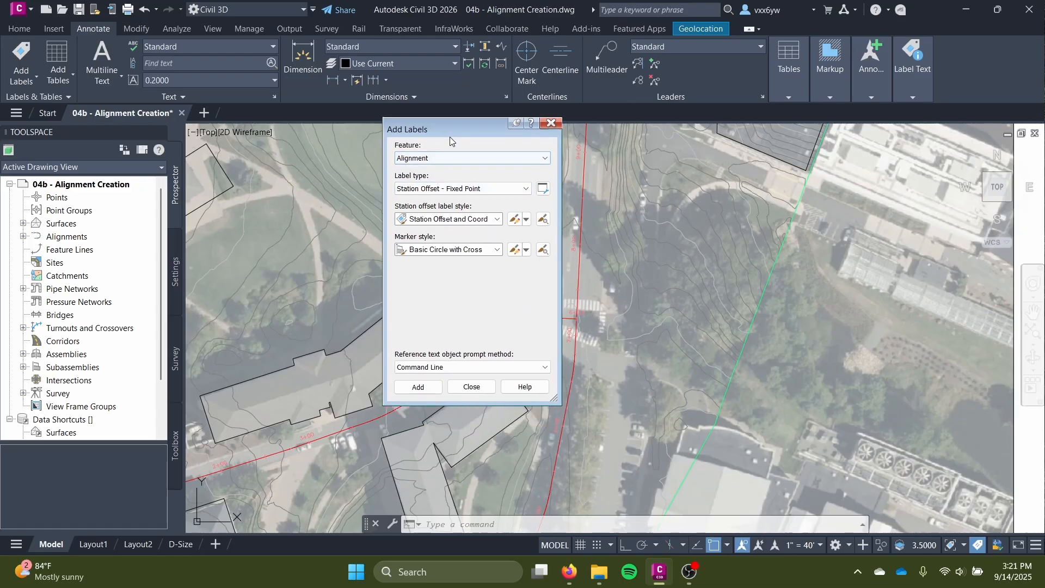
# Step: Set the alignment label type to Single Segment with Bearing over Distance as the line label style
pyautogui.click(523, 188)
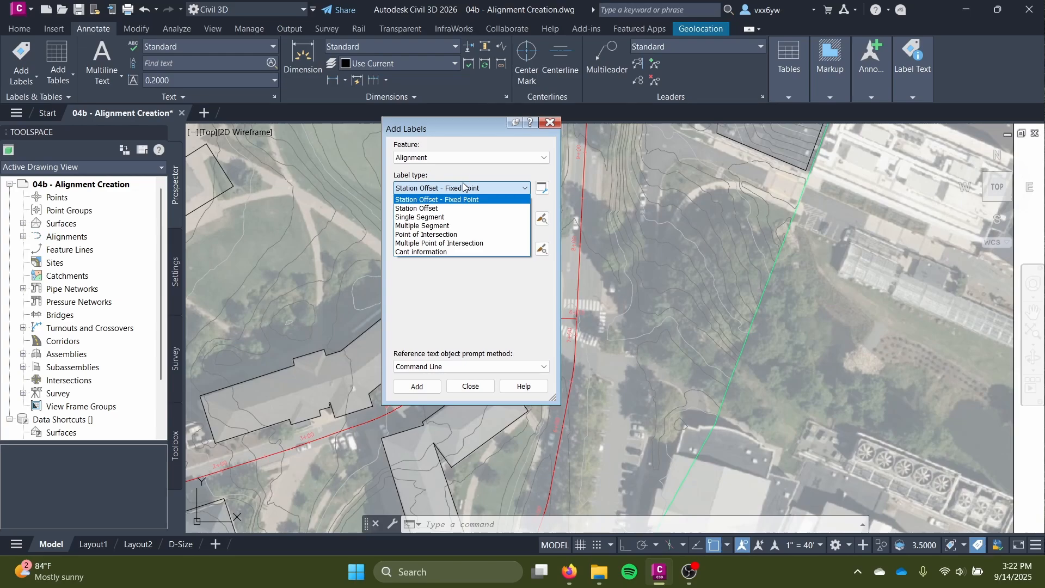
pyautogui.click(457, 287)
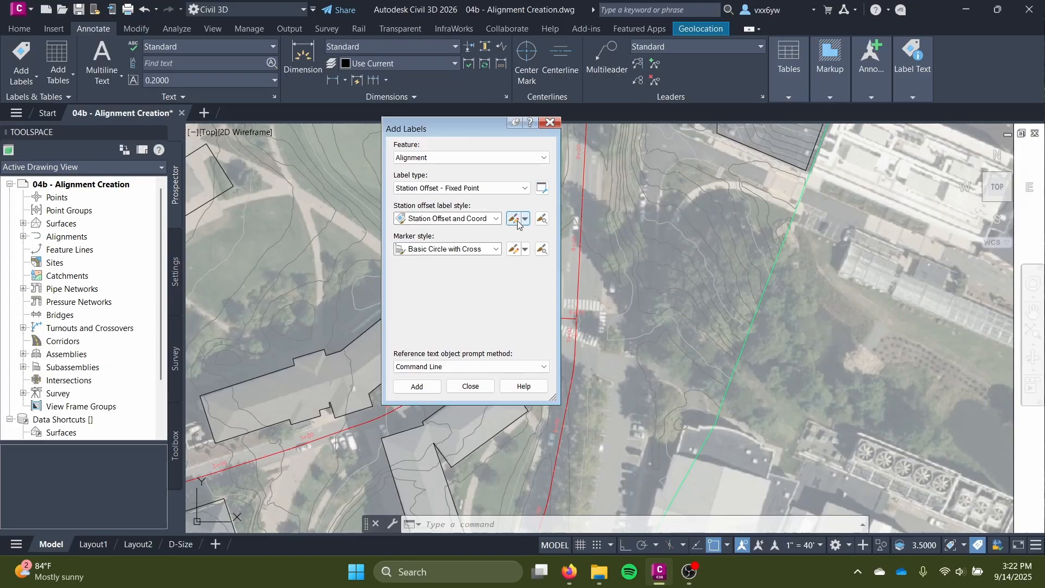
pyautogui.click(481, 220)
pyautogui.click(490, 196)
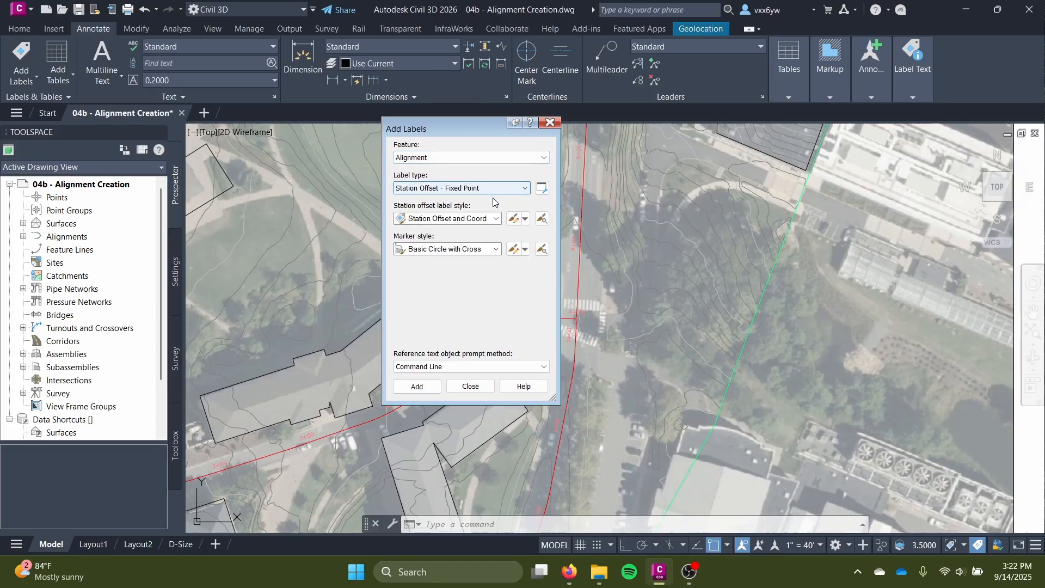
pyautogui.click(490, 188)
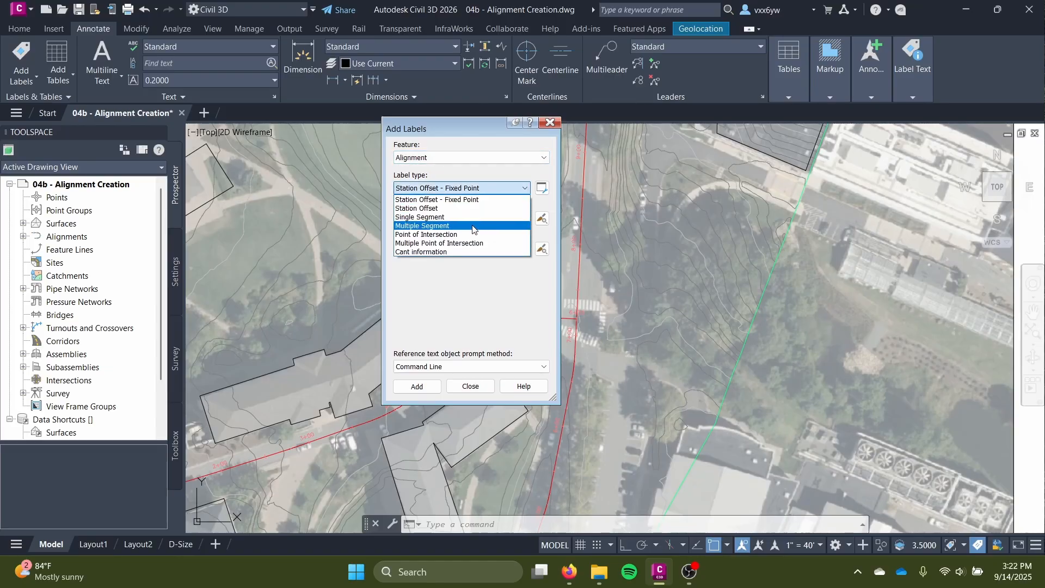
pyautogui.click(476, 218)
pyautogui.click(477, 218)
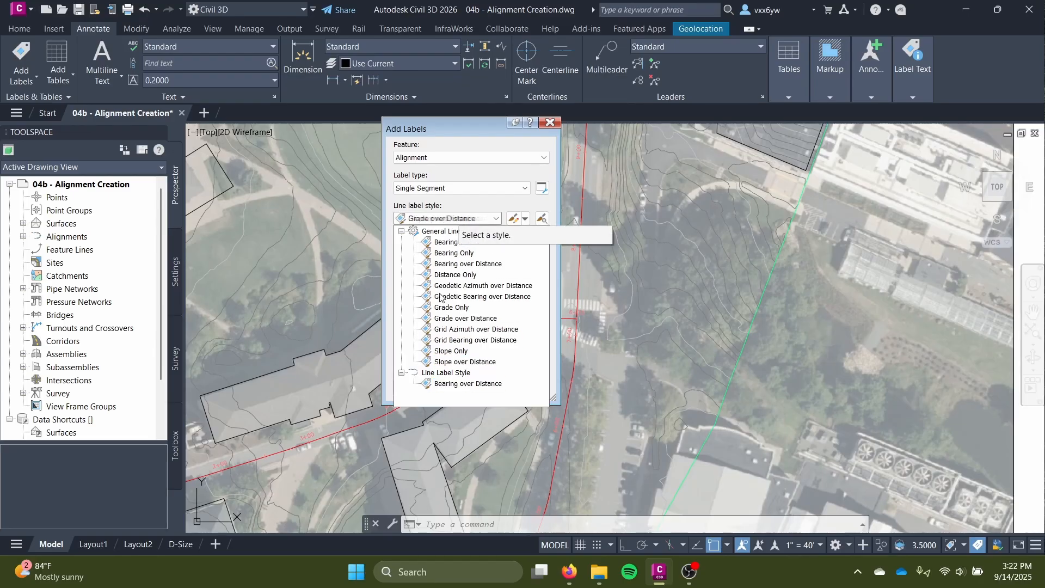
pyautogui.click(502, 190)
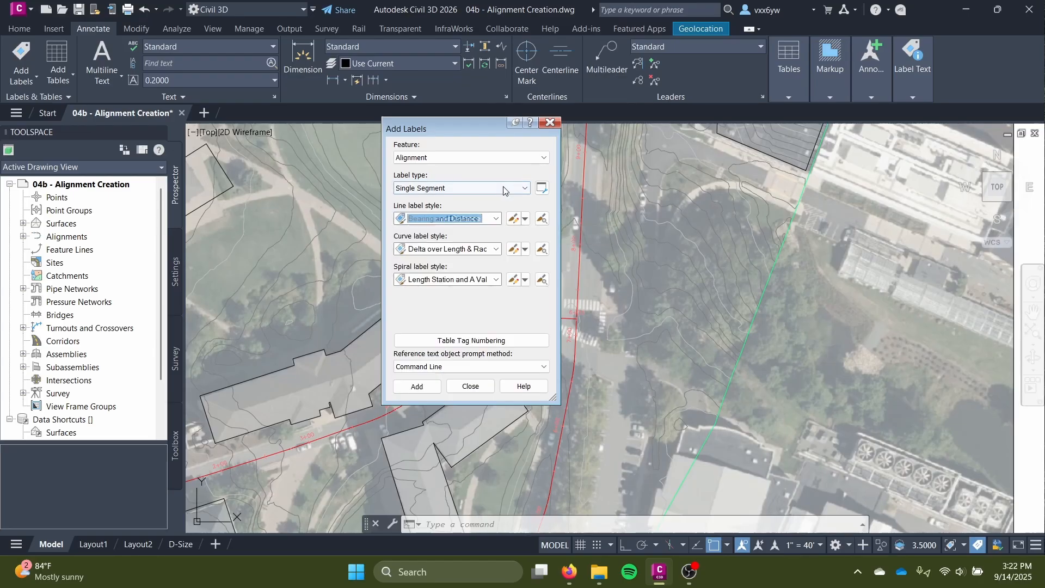
# Step: Create a new line label style and name it "Alignment Name"
pyautogui.click(514, 220)
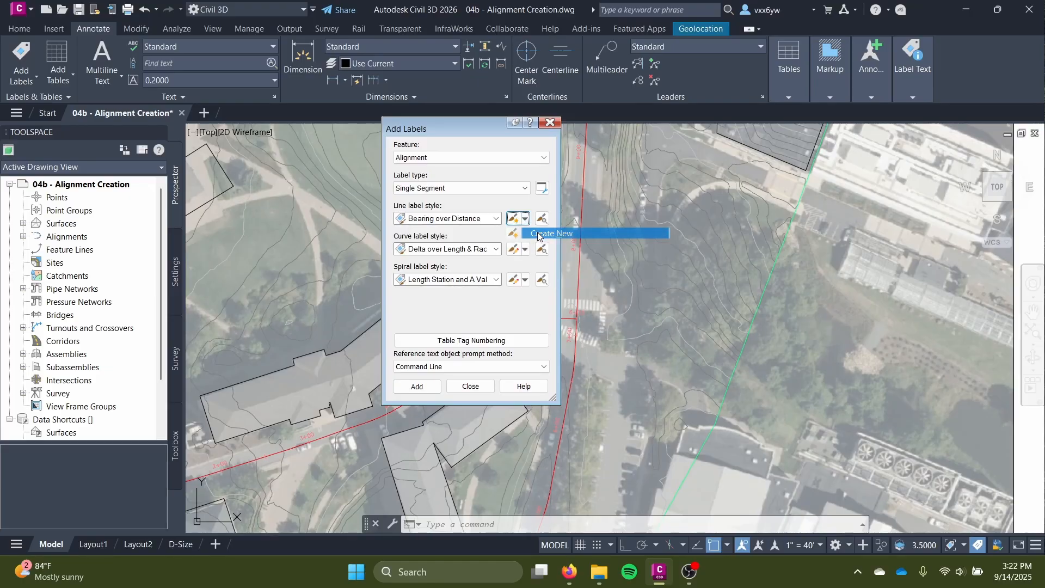
pyautogui.click(538, 234)
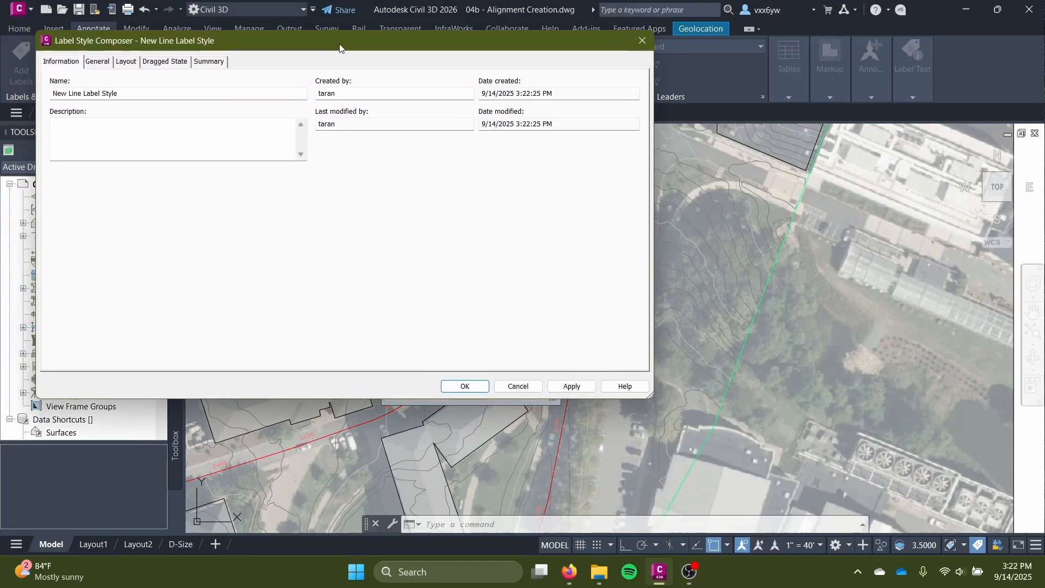
pyautogui.moveTo(340, 47); pyautogui.dragTo(471, 112)
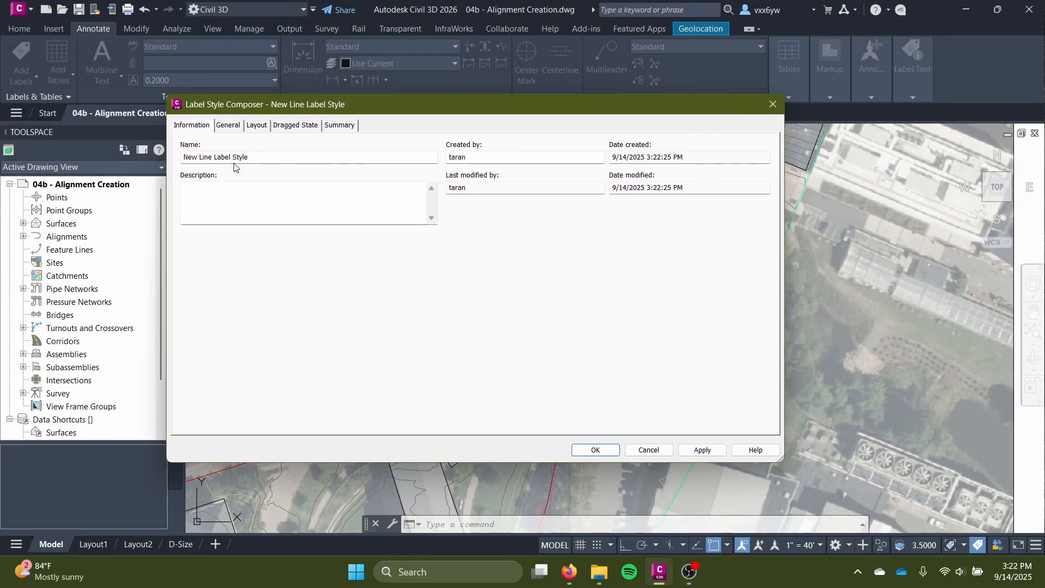
pyautogui.moveTo(249, 158); pyautogui.dragTo(102, 157)
pyautogui.write('Alignment Name')
pyautogui.press('Tab')
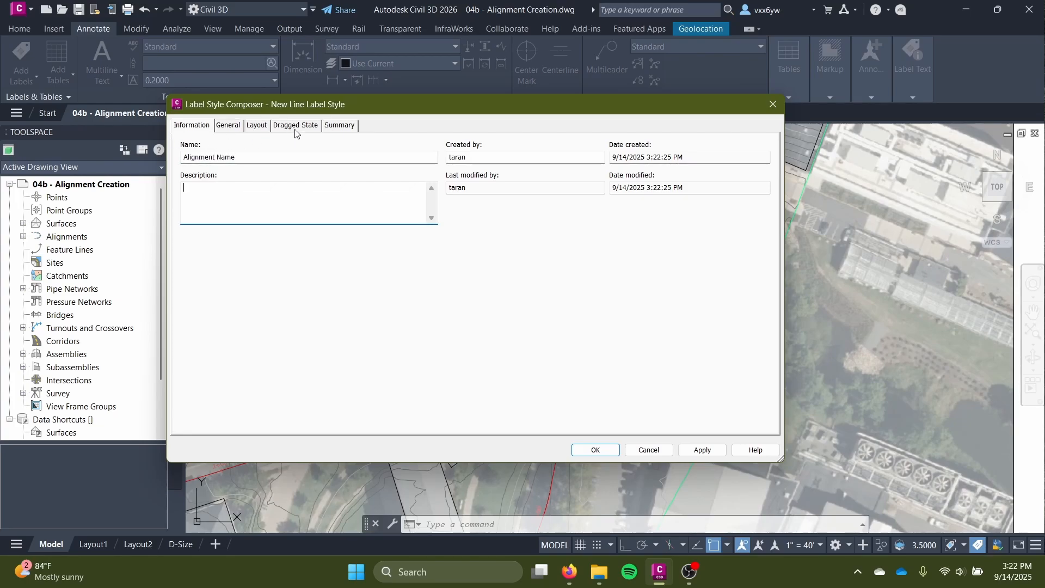
# Step: Set the visibility of Component 1, the Table Tag, to False in the label style's summary
pyautogui.click(341, 126)
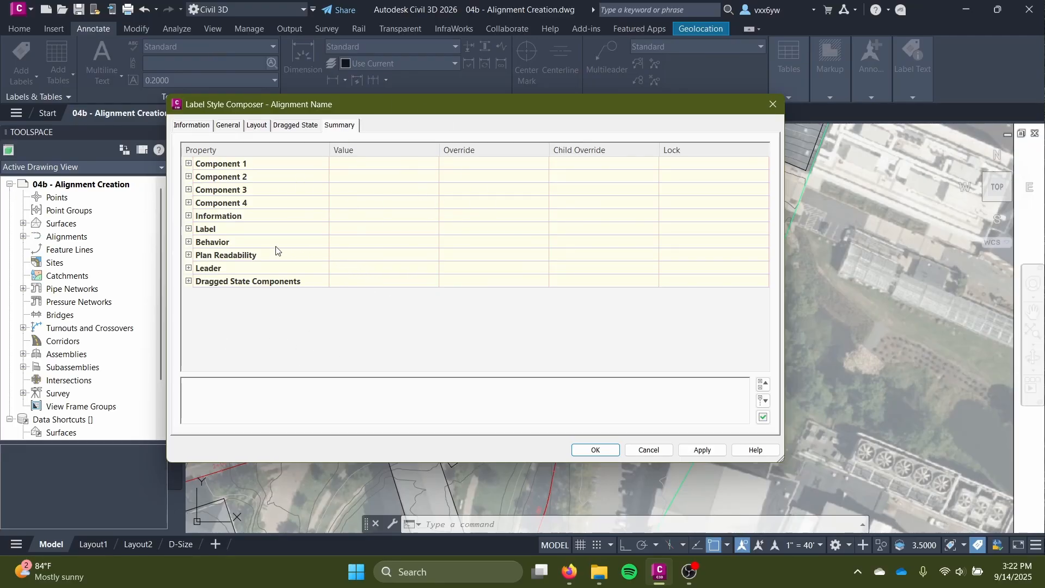
pyautogui.click(190, 164)
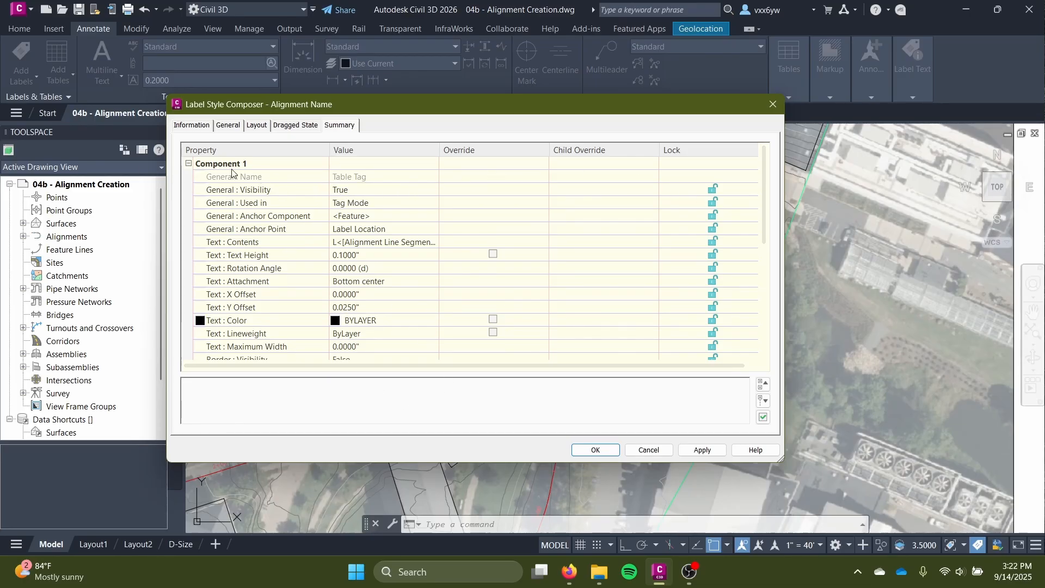
pyautogui.click(354, 194)
pyautogui.click(405, 191)
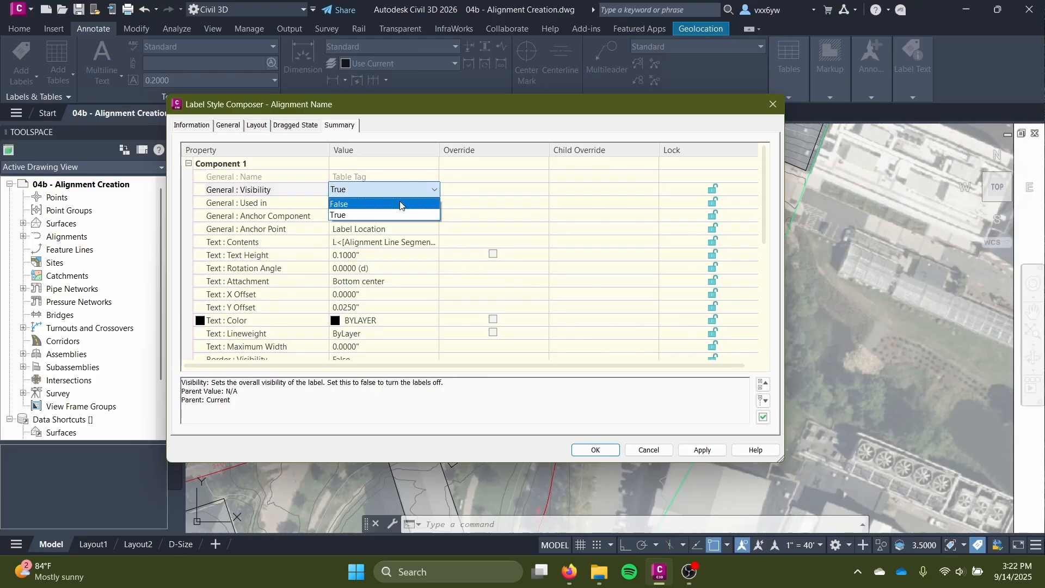
pyautogui.click(398, 205)
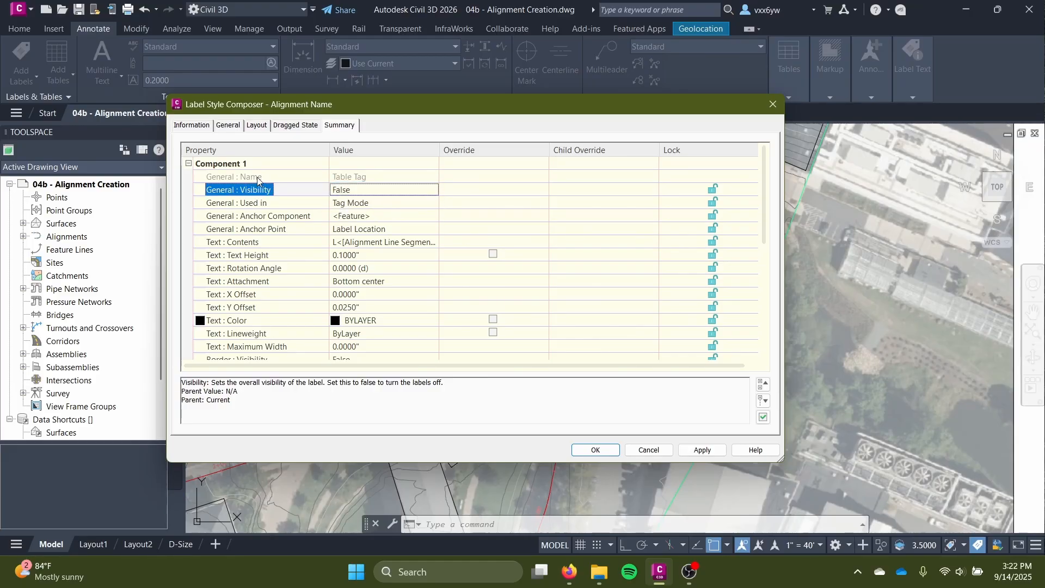
pyautogui.click(189, 164)
# Step: Set the visibility of Component 2, the Direction Arrow, to False
pyautogui.click(189, 177)
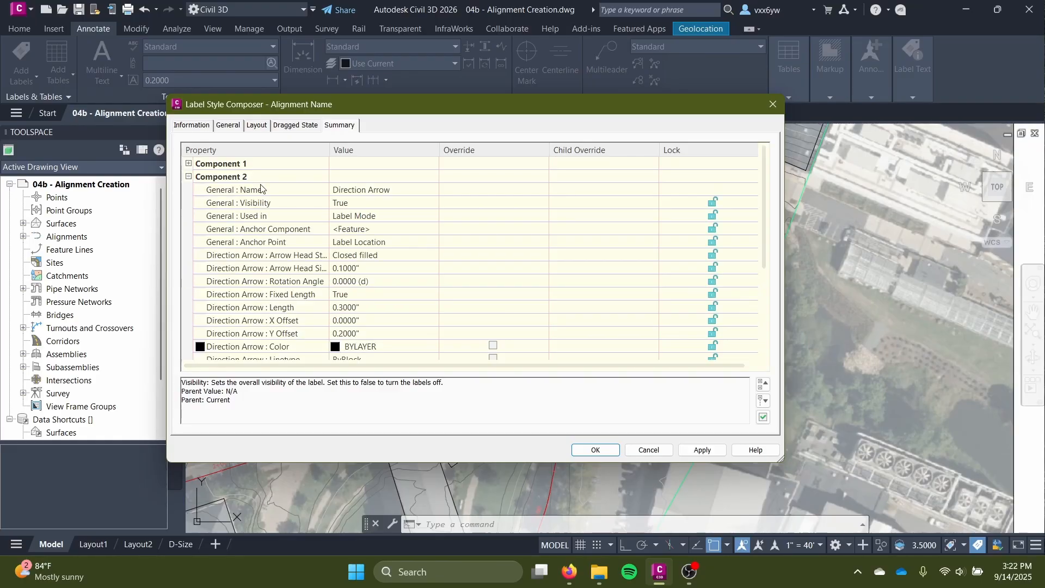
pyautogui.click(371, 203)
pyautogui.click(372, 205)
pyautogui.click(366, 216)
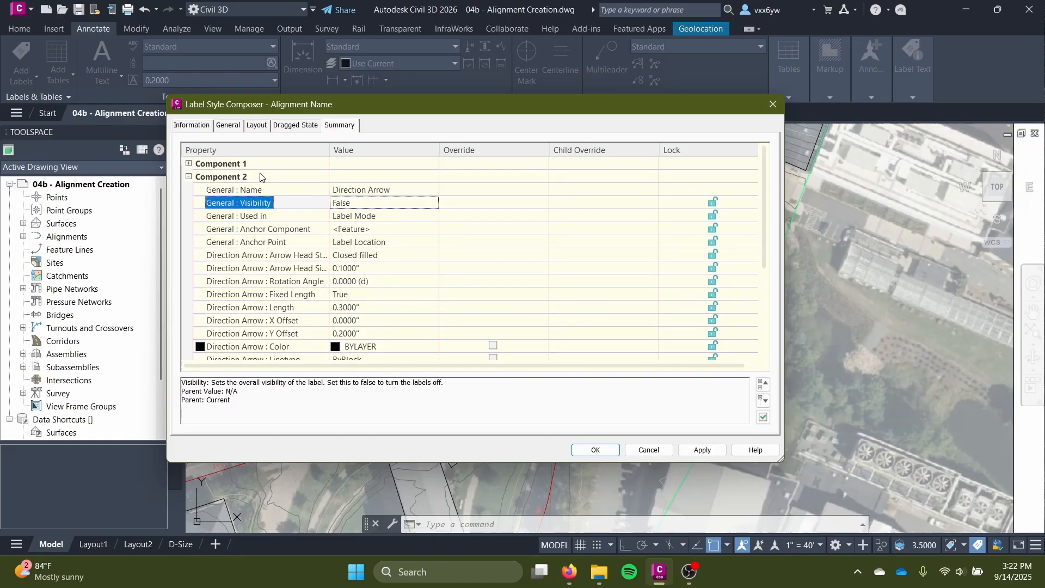
pyautogui.click(189, 177)
# Step: Set the visibility of Component 4, the Distance text, to False
pyautogui.click(189, 203)
pyautogui.click(351, 229)
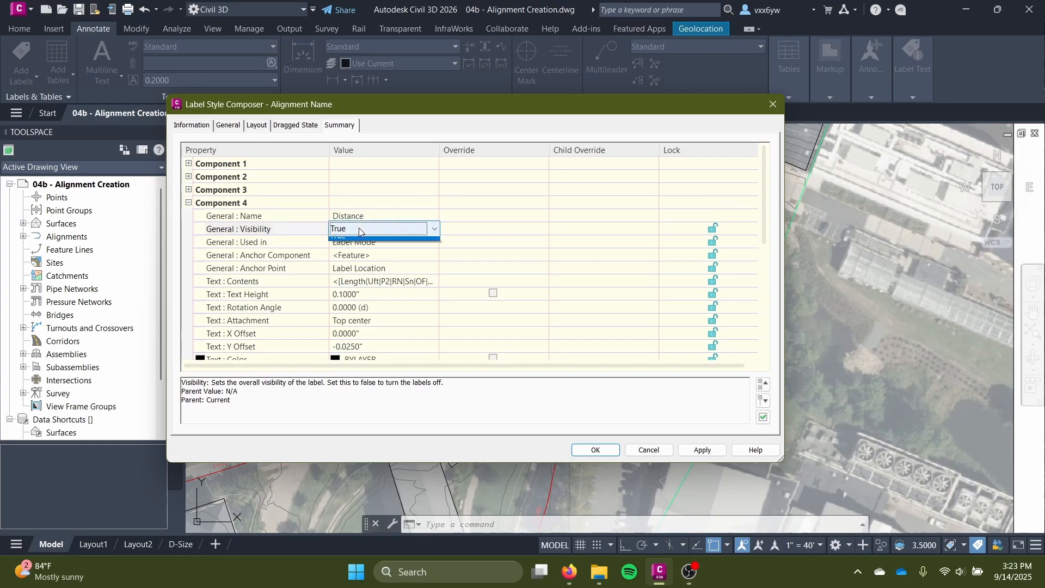
pyautogui.click(352, 229)
pyautogui.click(354, 242)
pyautogui.click(189, 202)
# Step: Rename Component 3, the Bearing text, as "Name"
pyautogui.click(189, 190)
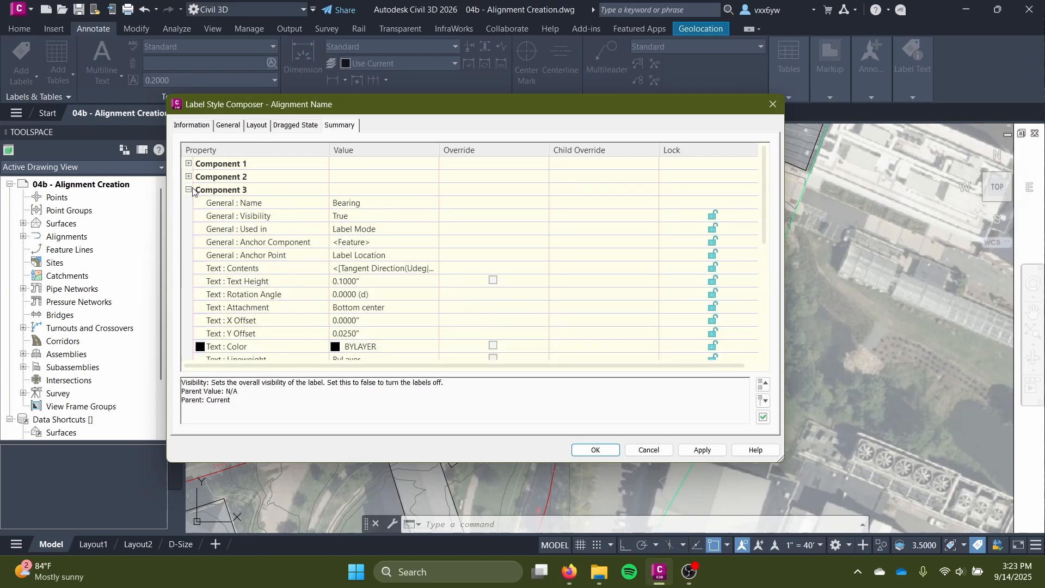
pyautogui.click(378, 202)
pyautogui.write('Name')
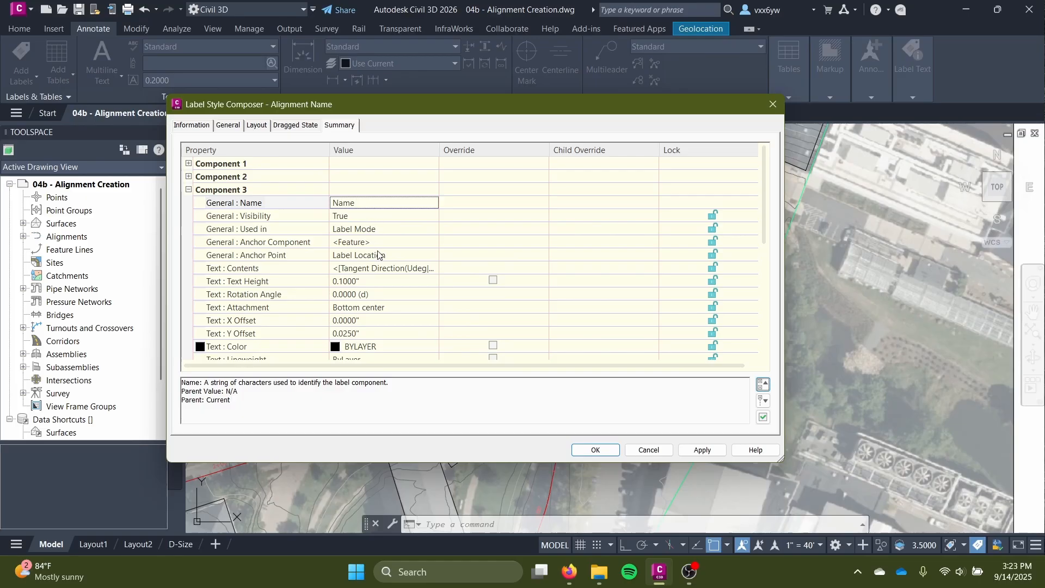
# Step: Replace the text contents of Component 3 with <[Alignment Name(CU)]>
pyautogui.click(389, 270)
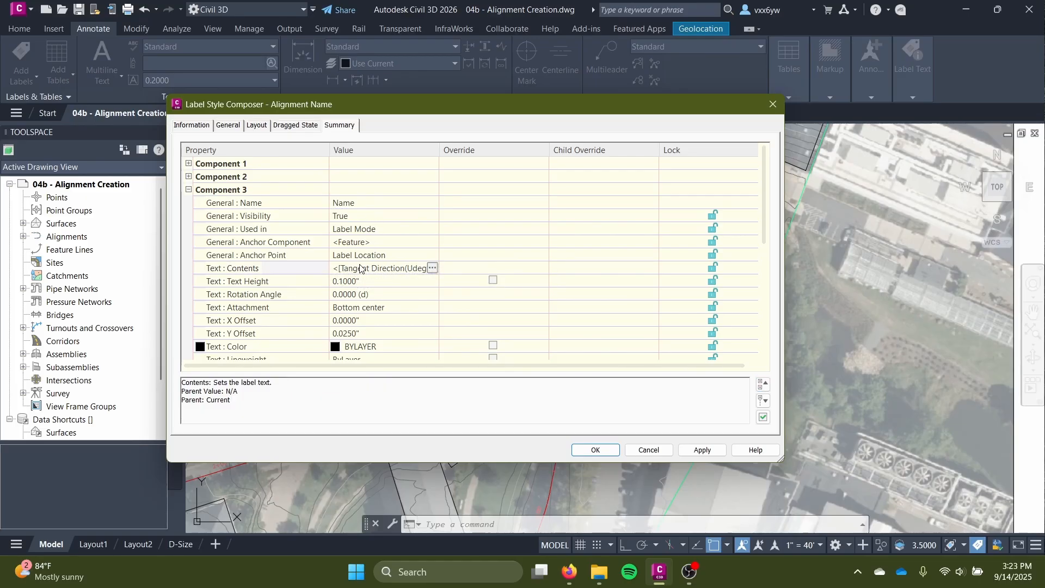
pyautogui.click(433, 269)
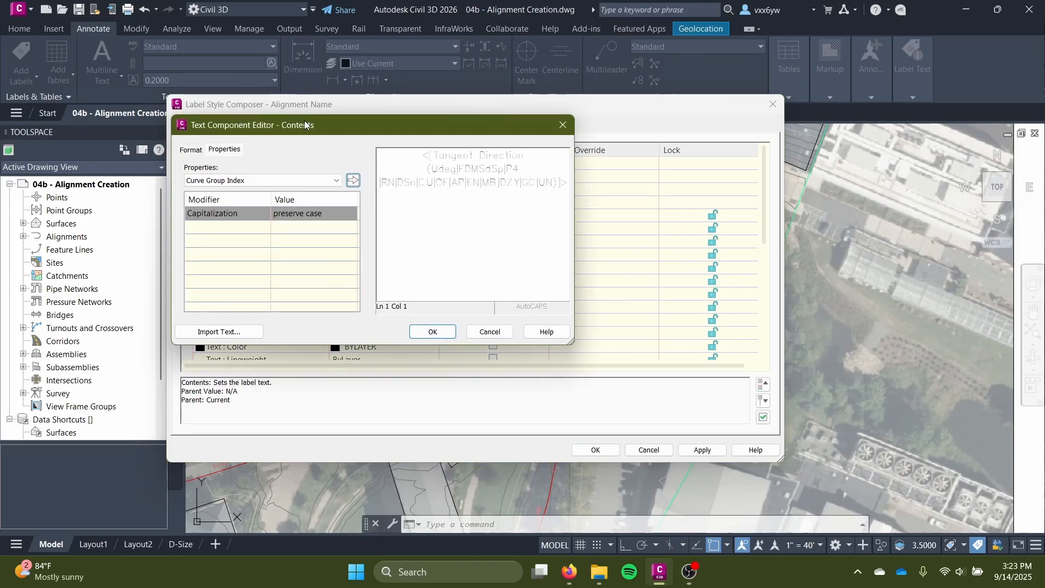
pyautogui.moveTo(304, 125); pyautogui.dragTo(327, 143)
pyautogui.click(483, 194)
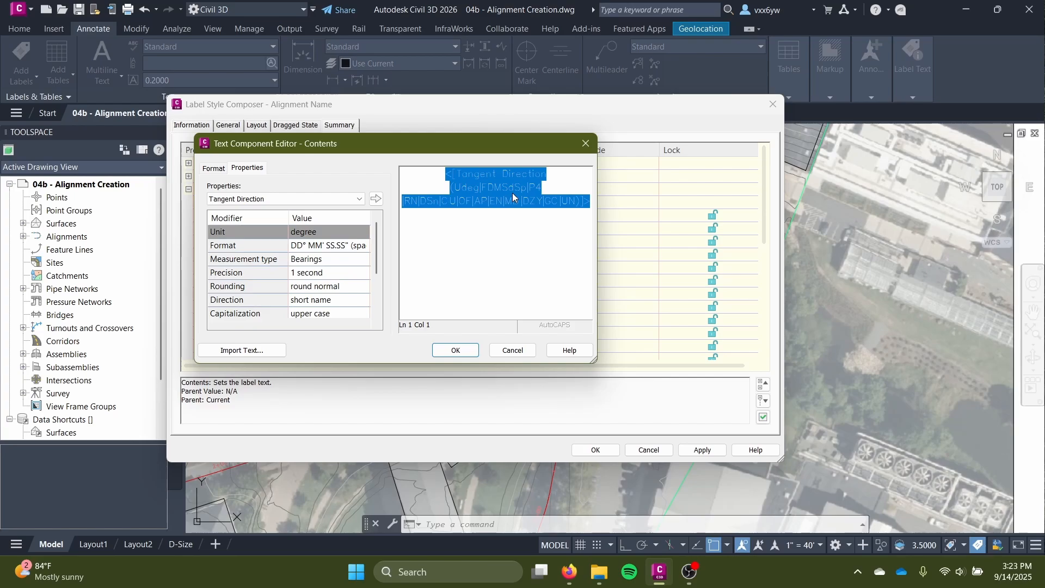
pyautogui.press('Delete')
pyautogui.write('<')
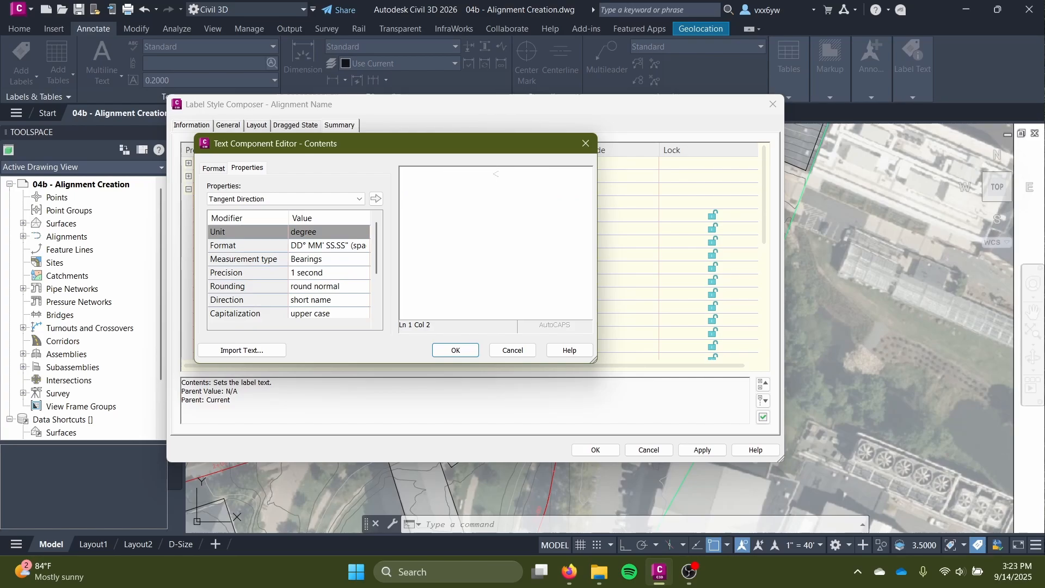
pyautogui.write('[Alignment Name(CU)]>')
pyautogui.click(447, 353)
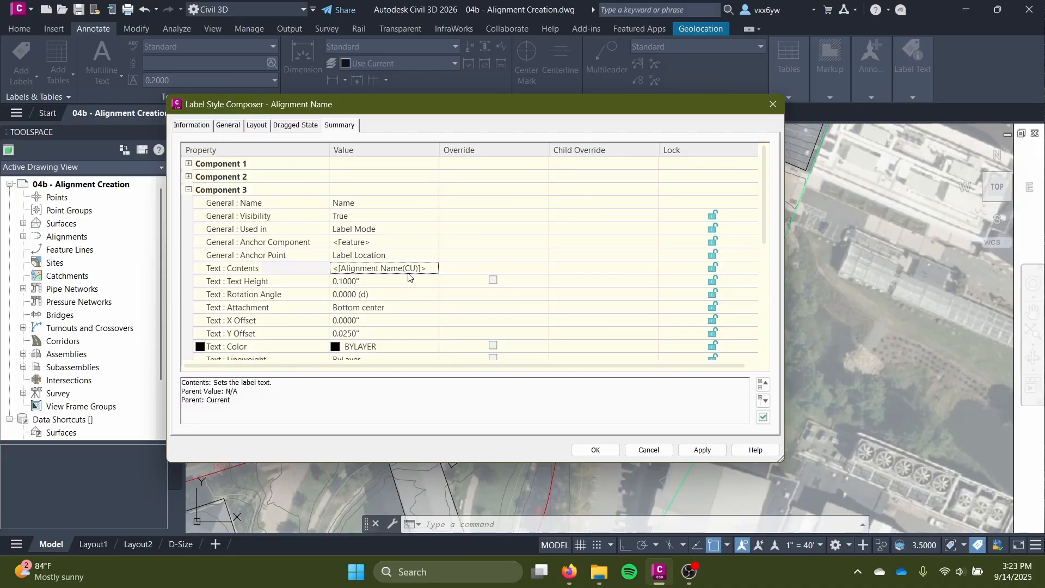
# Step: Review the property list and text format settings for Component 3's contents, then close the text editor
pyautogui.click(433, 268)
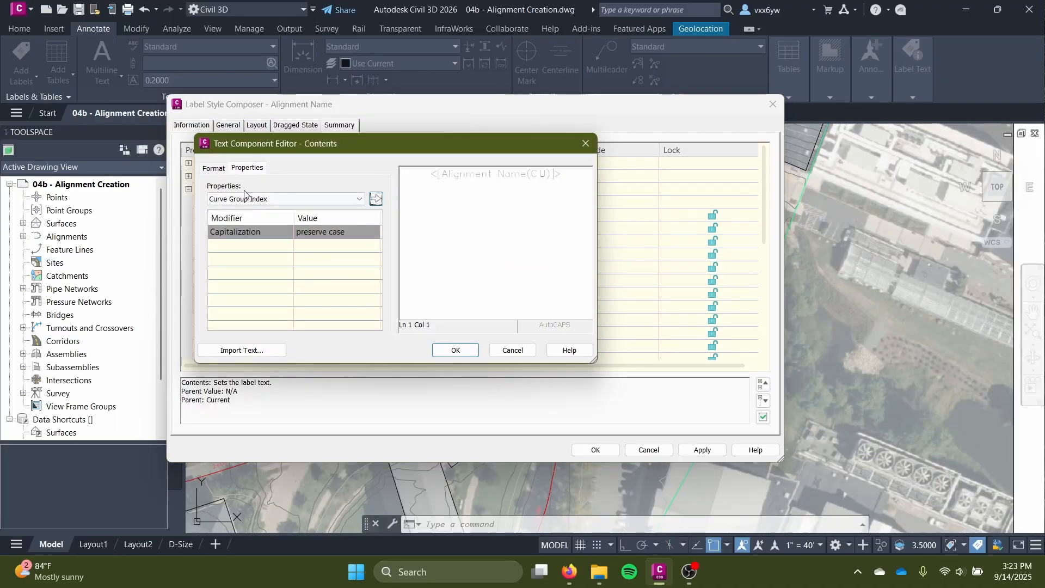
pyautogui.click(332, 198)
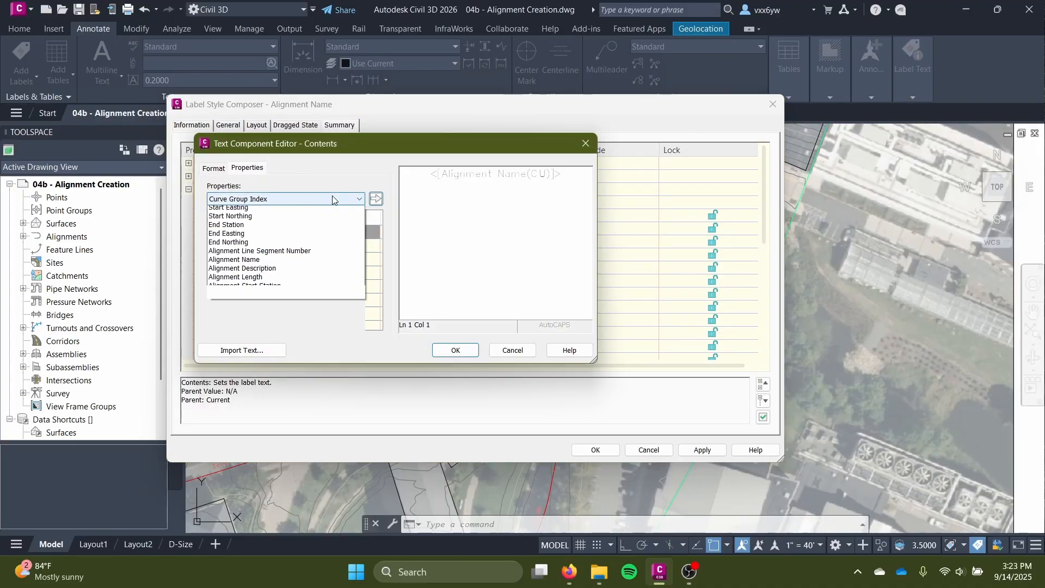
pyautogui.click(333, 193)
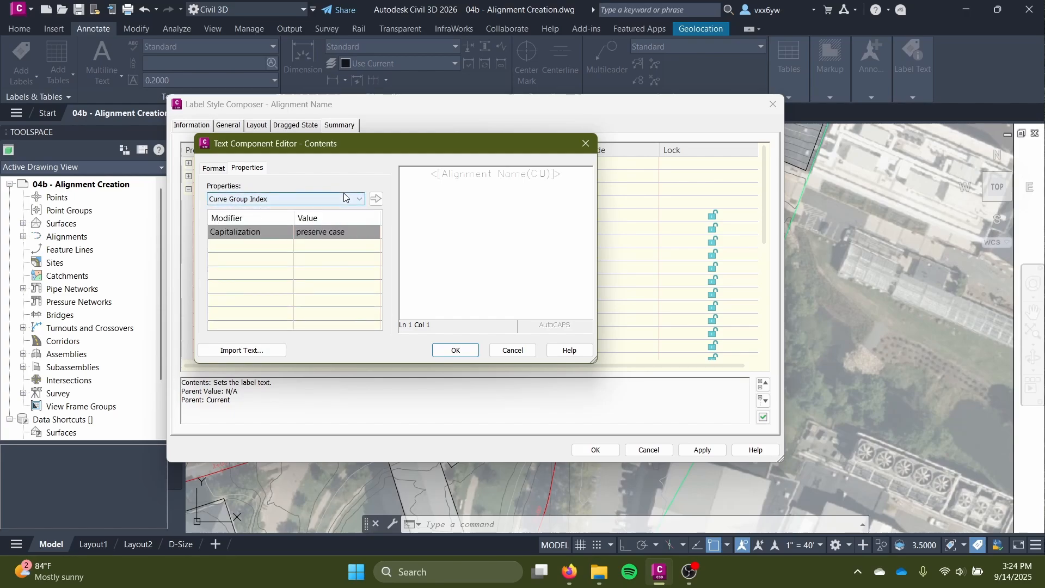
pyautogui.click(217, 170)
pyautogui.click(464, 346)
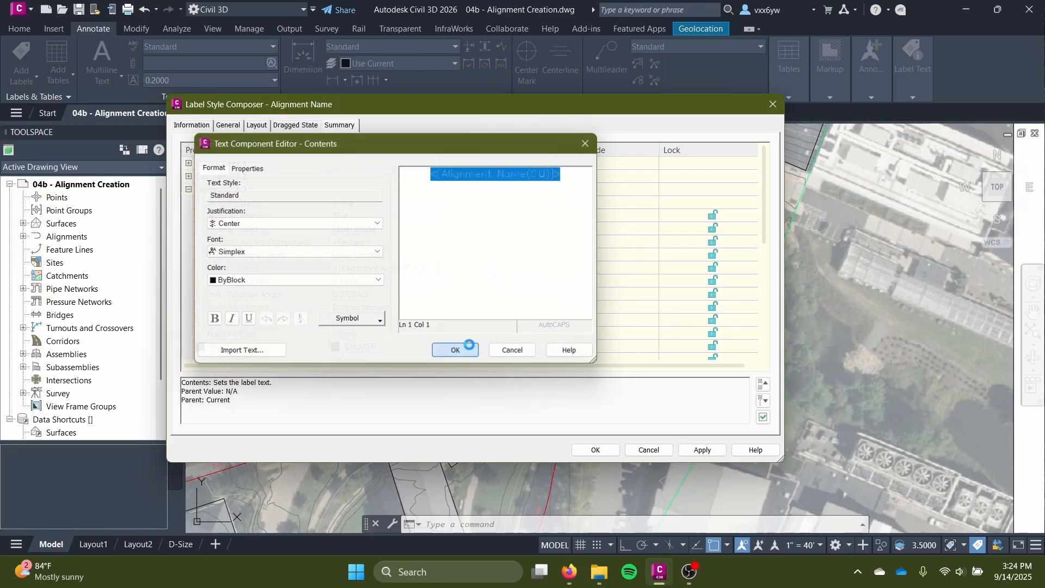
# Step: Set the text height of Component 3, the Name text, to 0.08"
pyautogui.click(372, 281)
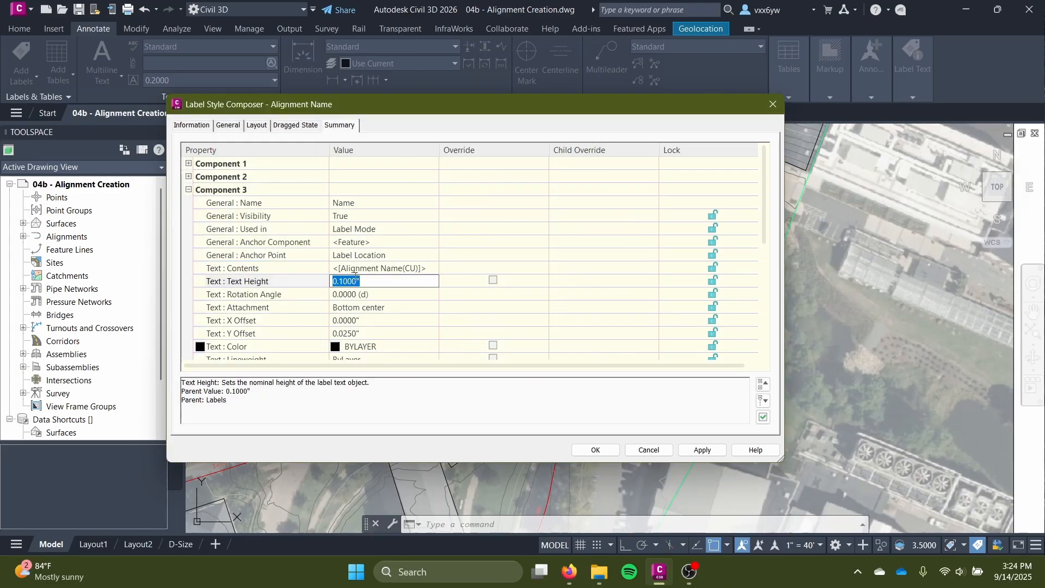
pyautogui.scroll(-1, 371, 275)
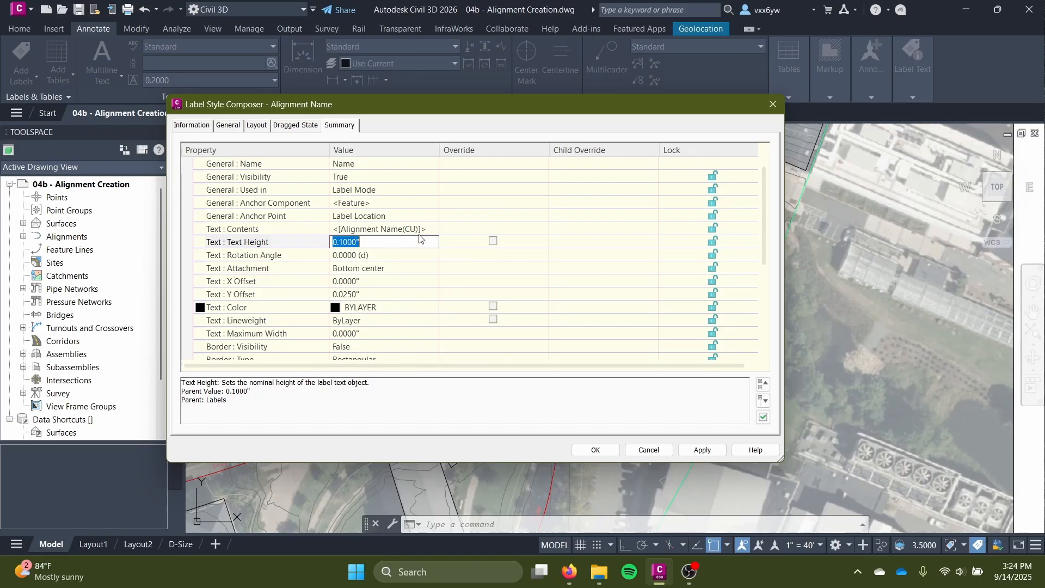
pyautogui.write('0')
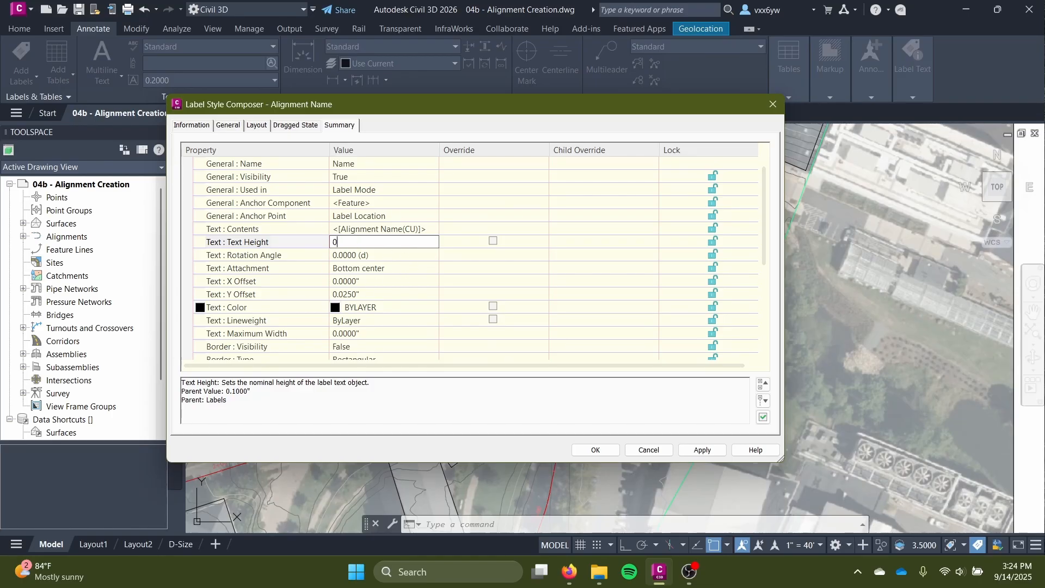
pyautogui.write('.08')
pyautogui.press('Tab')
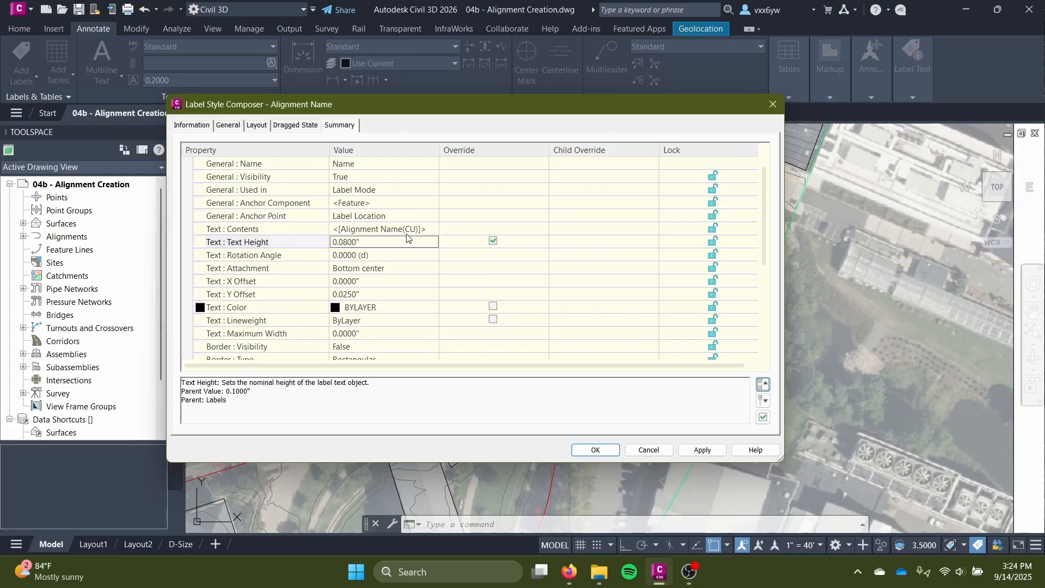
# Step: Set the text Y offset of Component 3 to 0.05"
pyautogui.click(368, 294)
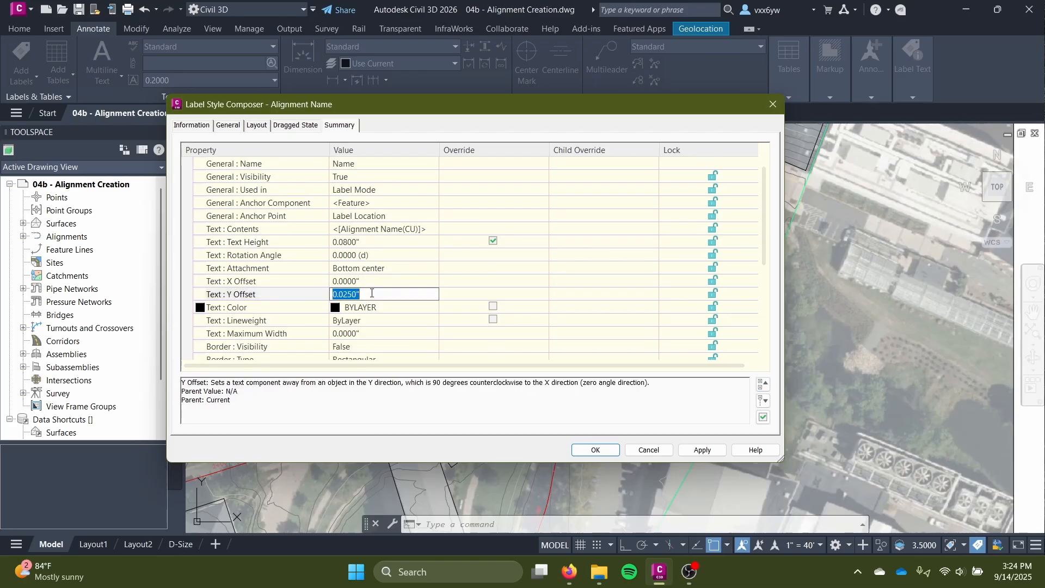
pyautogui.write('0')
pyautogui.press('Return')
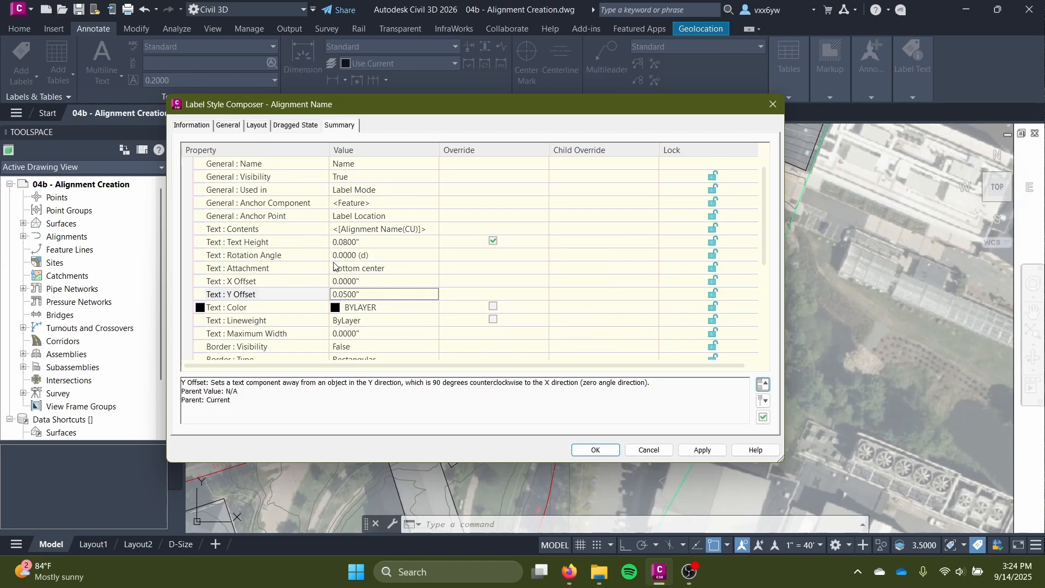
# Step: Set Component 3's border type to Rounded Rectangular and turn on the override for its text lineweight
pyautogui.scroll(-2, 334, 266)
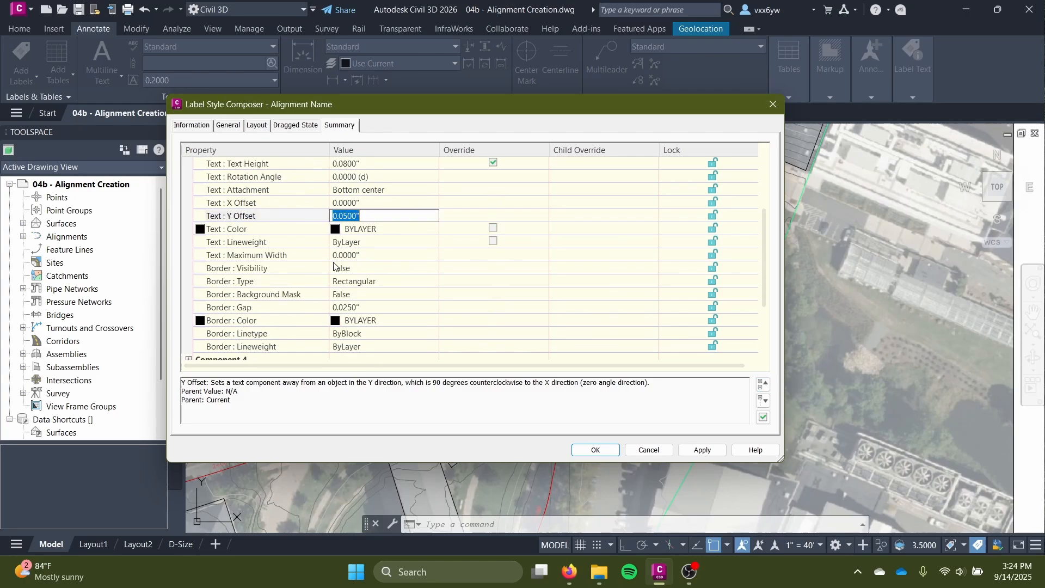
pyautogui.click(372, 286)
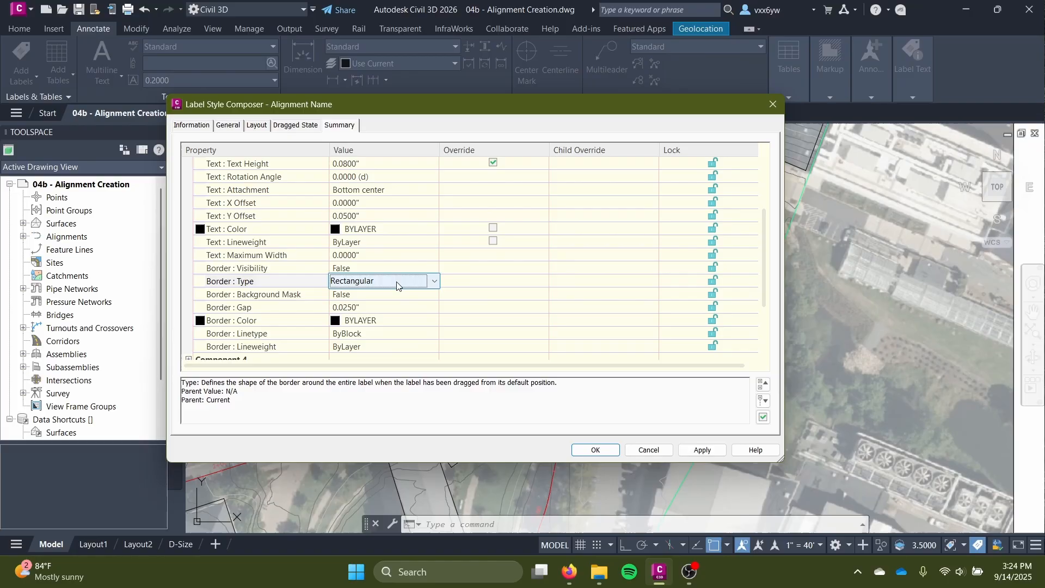
pyautogui.click(430, 282)
pyautogui.click(405, 308)
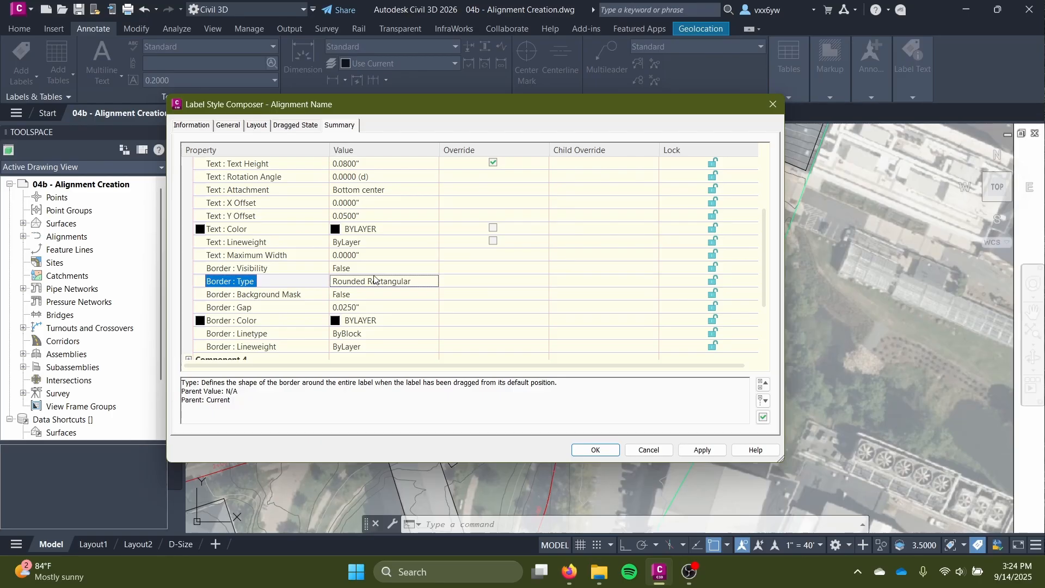
pyautogui.scroll(-1, 374, 280)
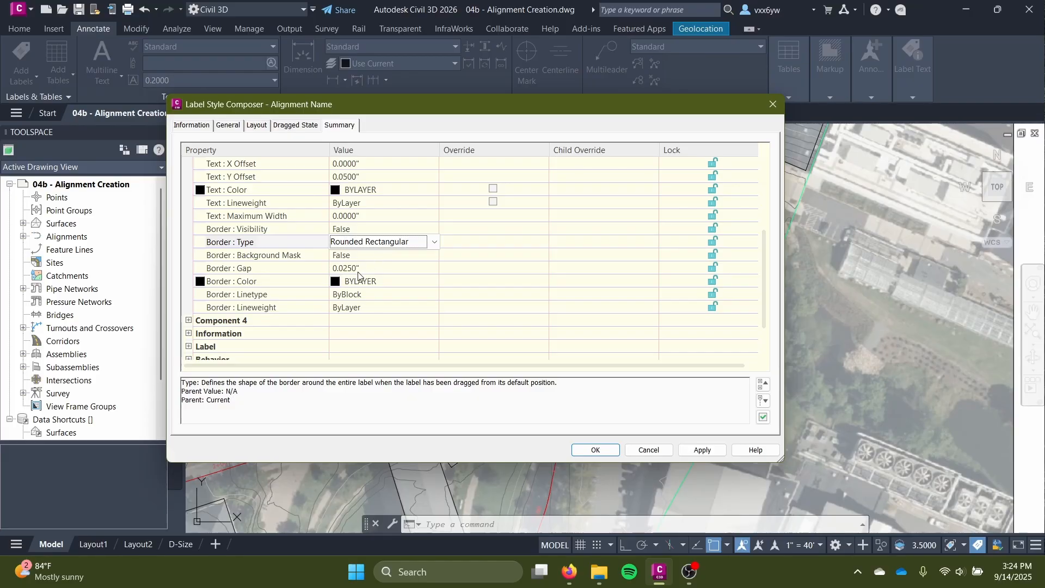
pyautogui.scroll(1, 362, 277)
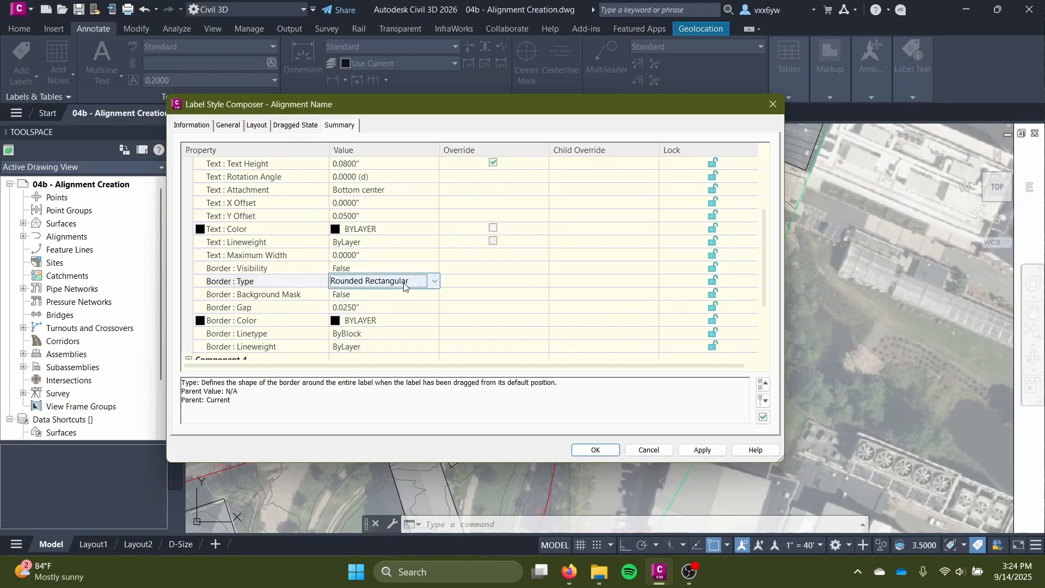
pyautogui.click(462, 241)
pyautogui.scroll(3, 449, 257)
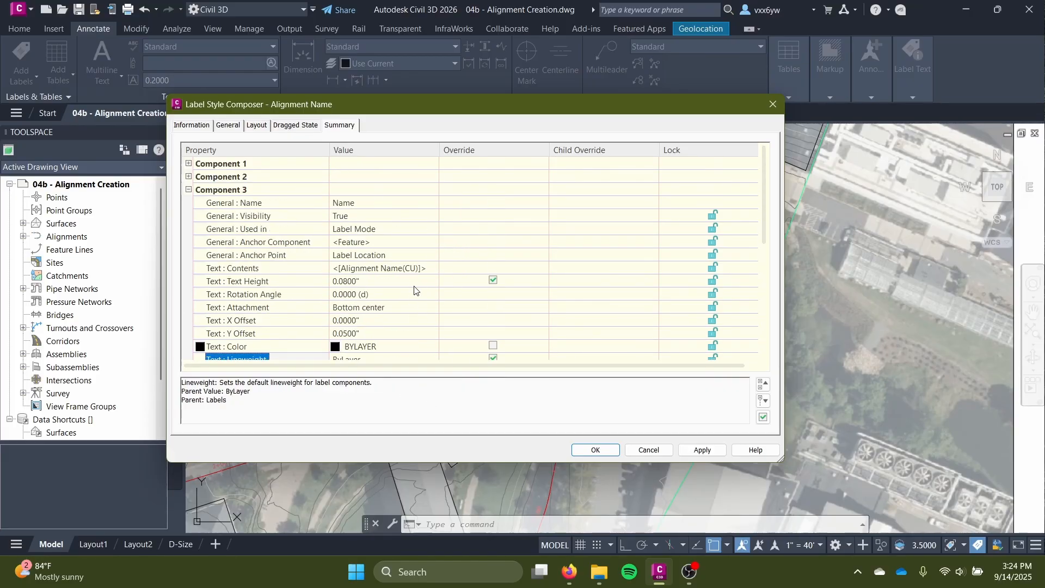
pyautogui.scroll(-1, 412, 288)
pyautogui.click(388, 306)
pyautogui.click(428, 307)
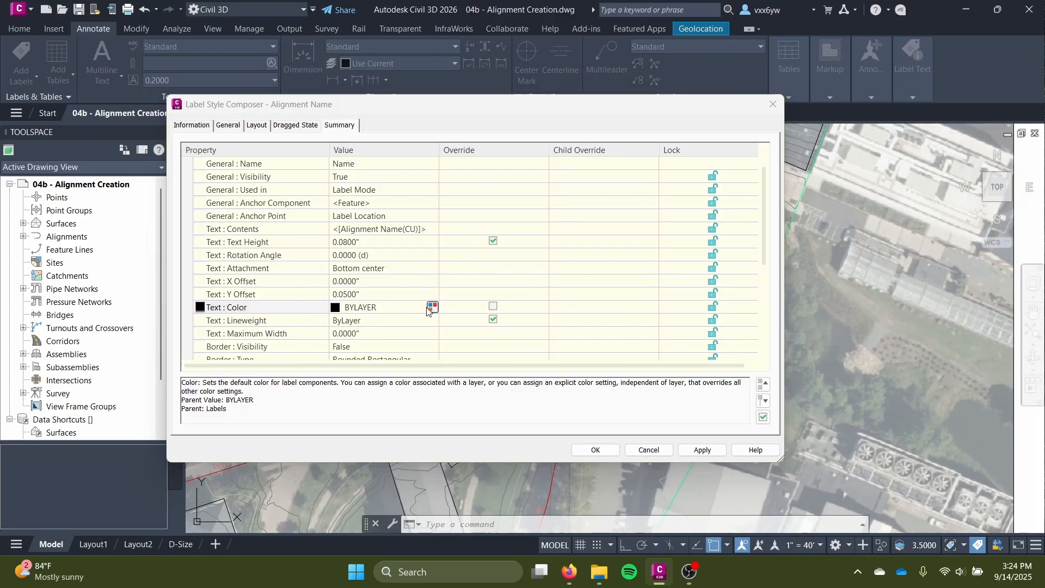
pyautogui.click(438, 211)
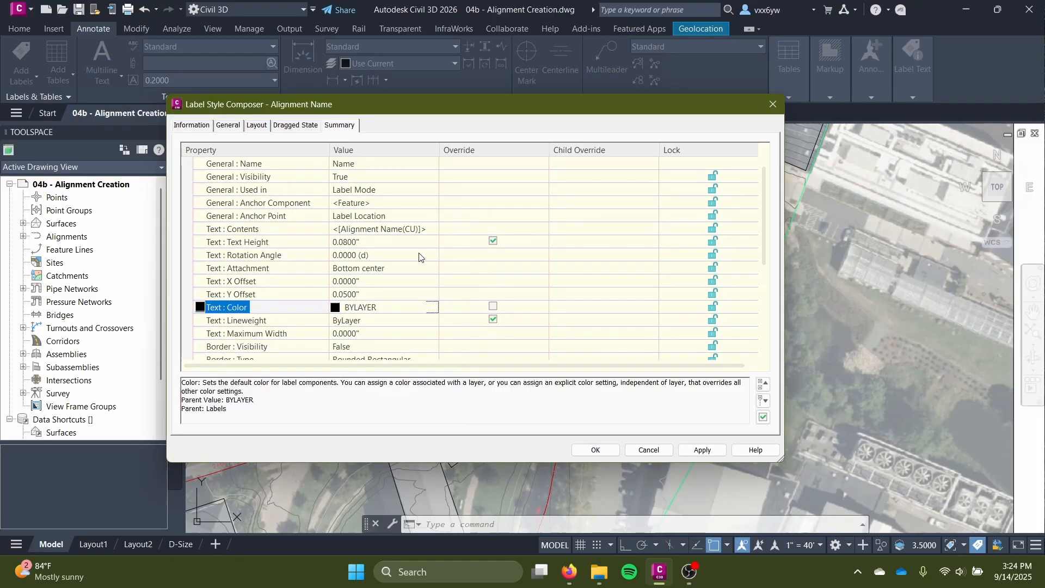
pyautogui.click(433, 307)
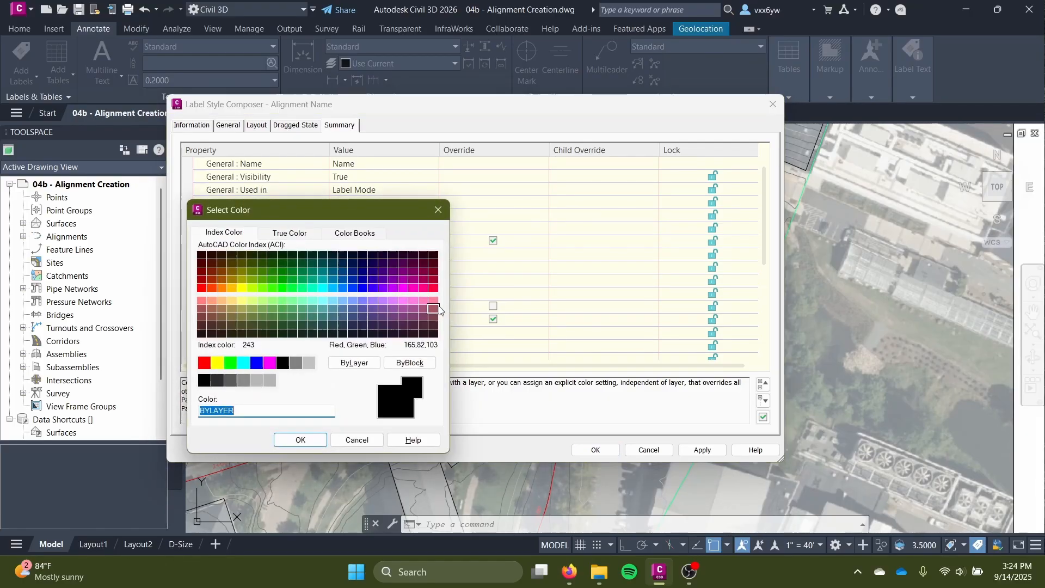
pyautogui.press('Escape')
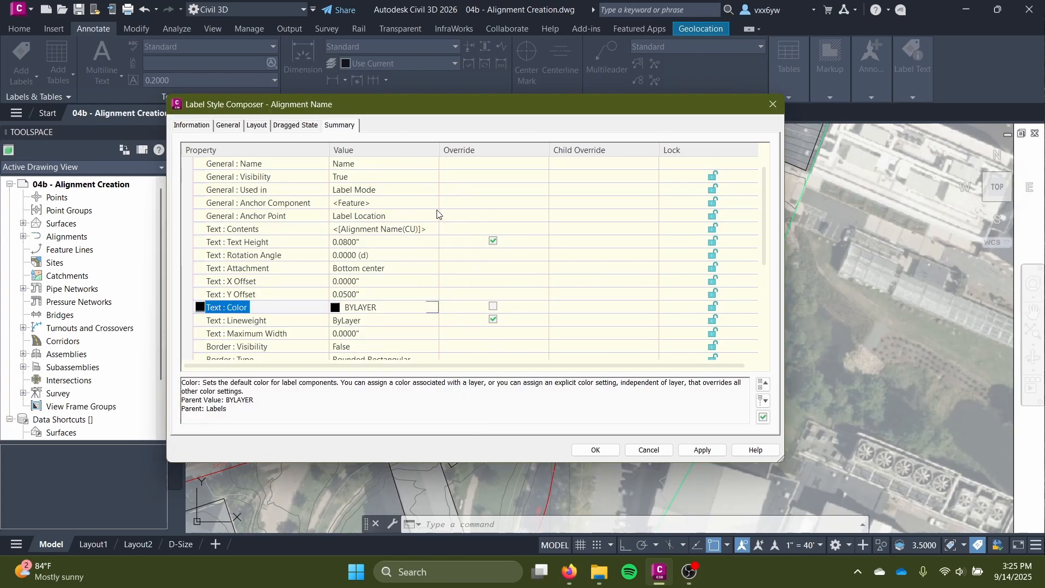
# Step: Apply the changes to the Alignment Name label style and close the style composer
pyautogui.scroll(-2, 297, 301)
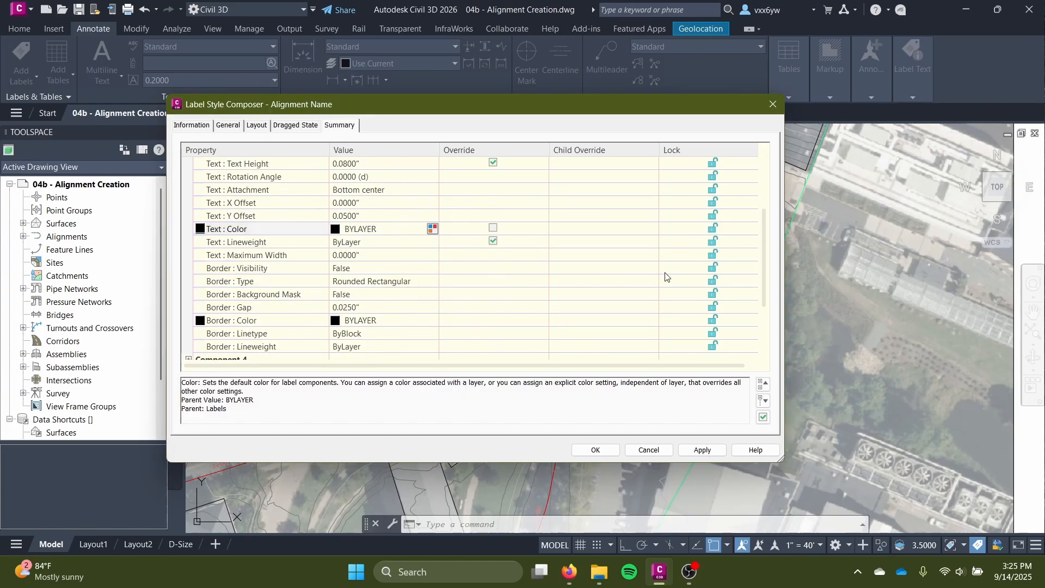
pyautogui.click(696, 451)
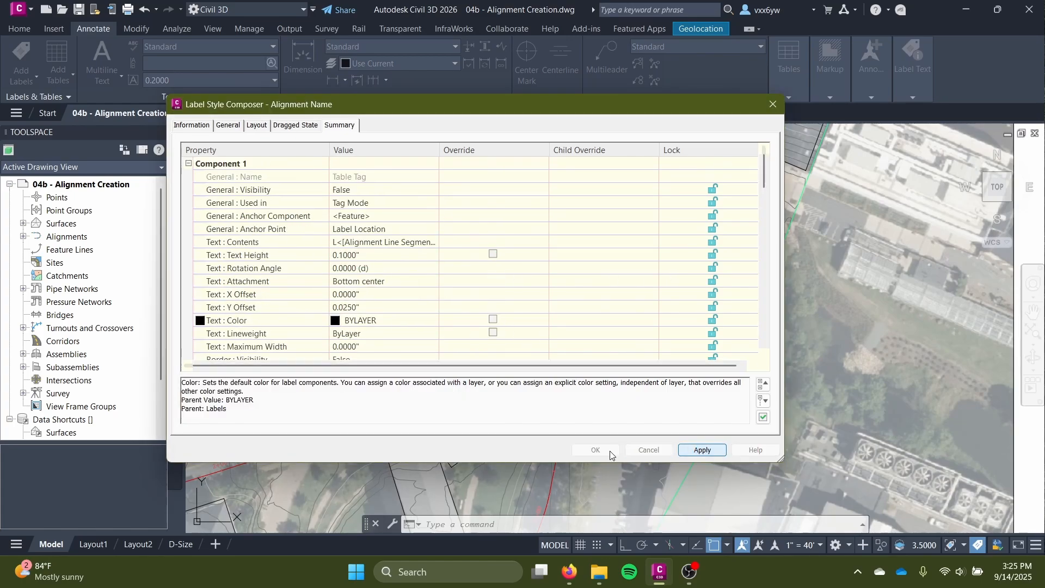
pyautogui.click(604, 450)
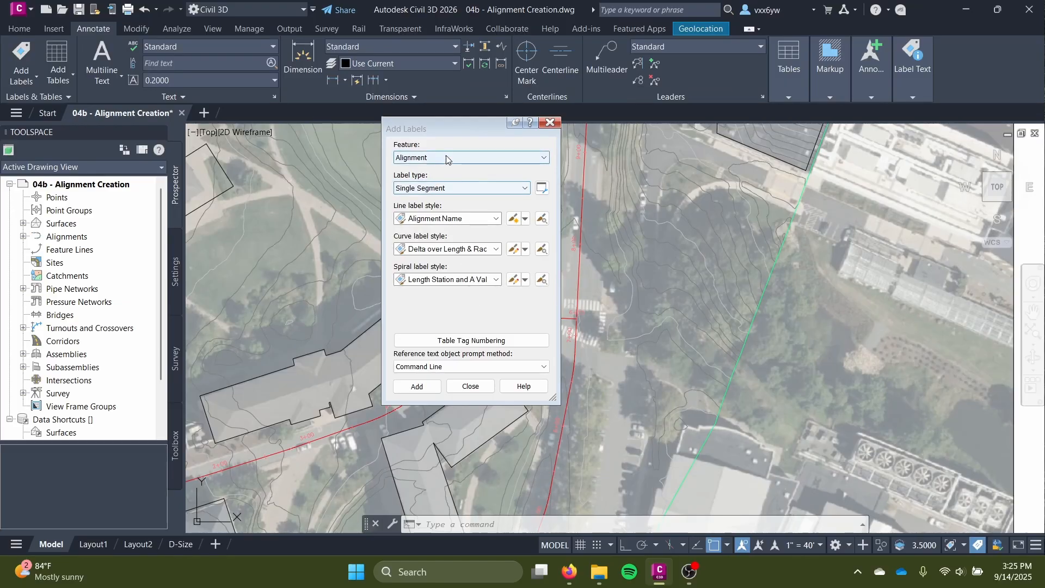
# Step: Add single-segment Alignment Name labels to the S-N road and the W-E drive alignments where they meet at the crosswalks
pyautogui.click(494, 252)
pyautogui.click(496, 253)
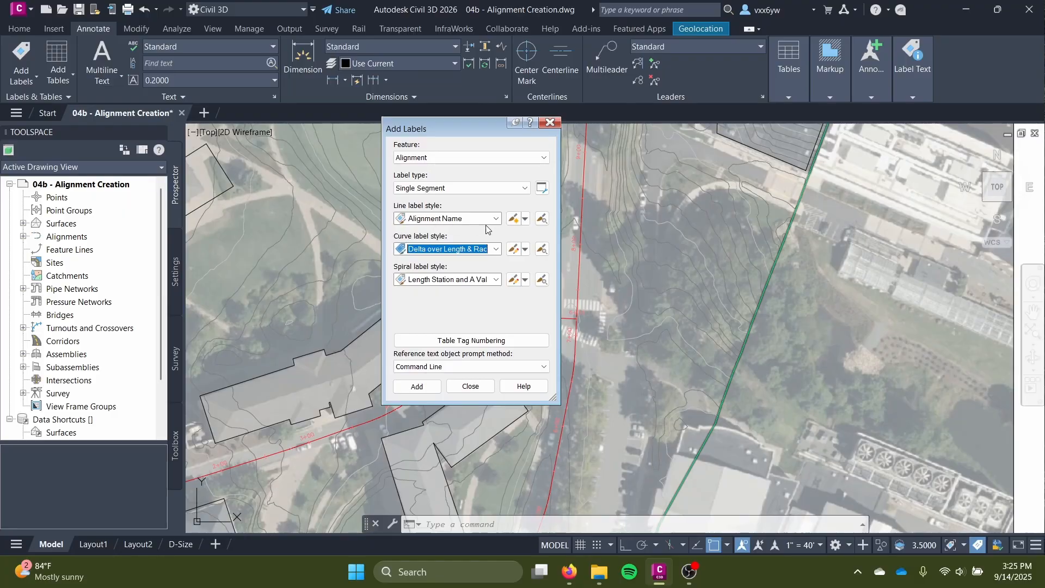
pyautogui.click(430, 390)
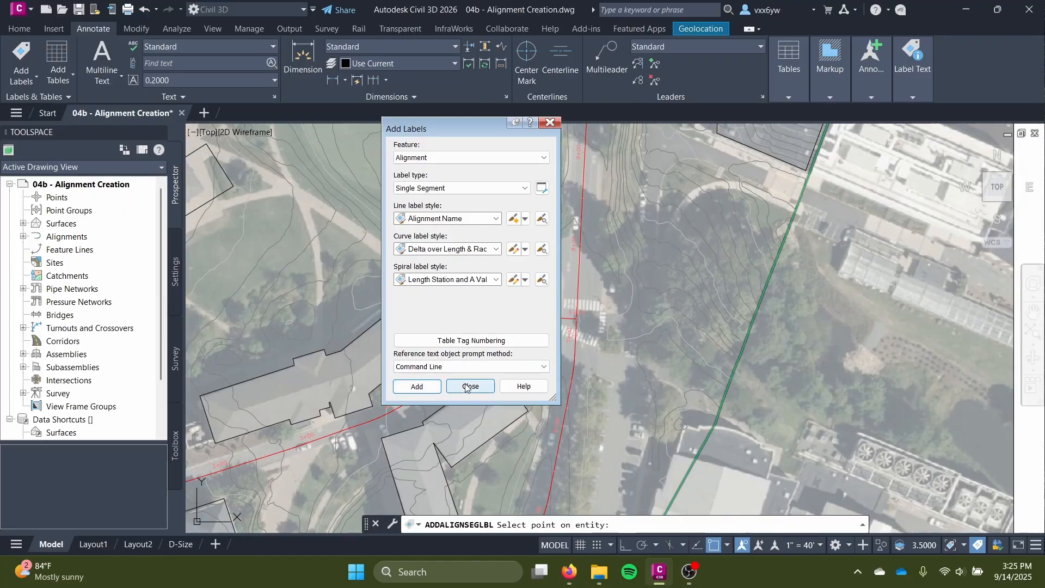
pyautogui.moveTo(436, 129); pyautogui.dragTo(299, 139)
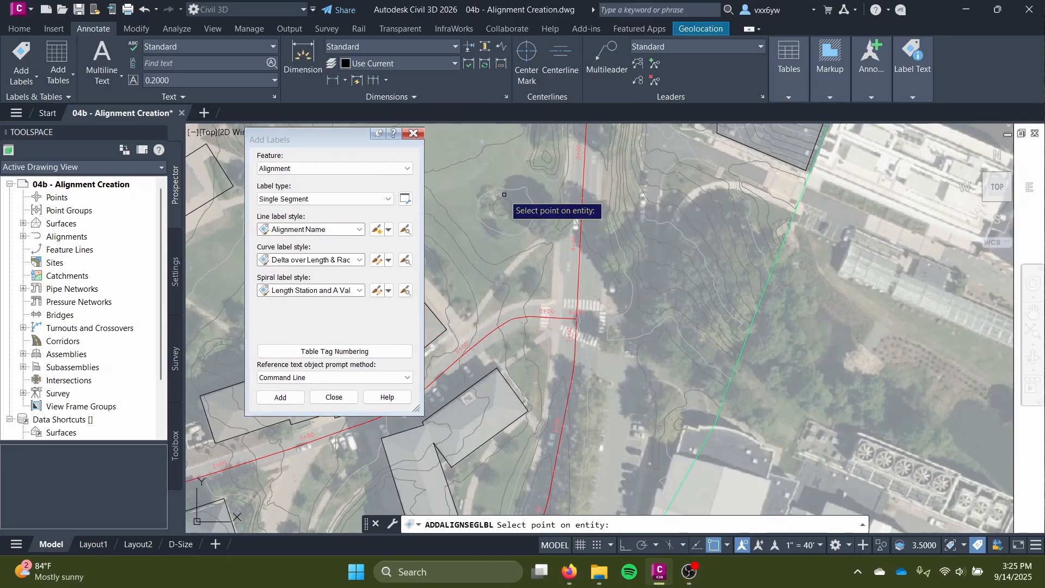
pyautogui.scroll(2, 577, 305)
pyautogui.scroll(3, 578, 320)
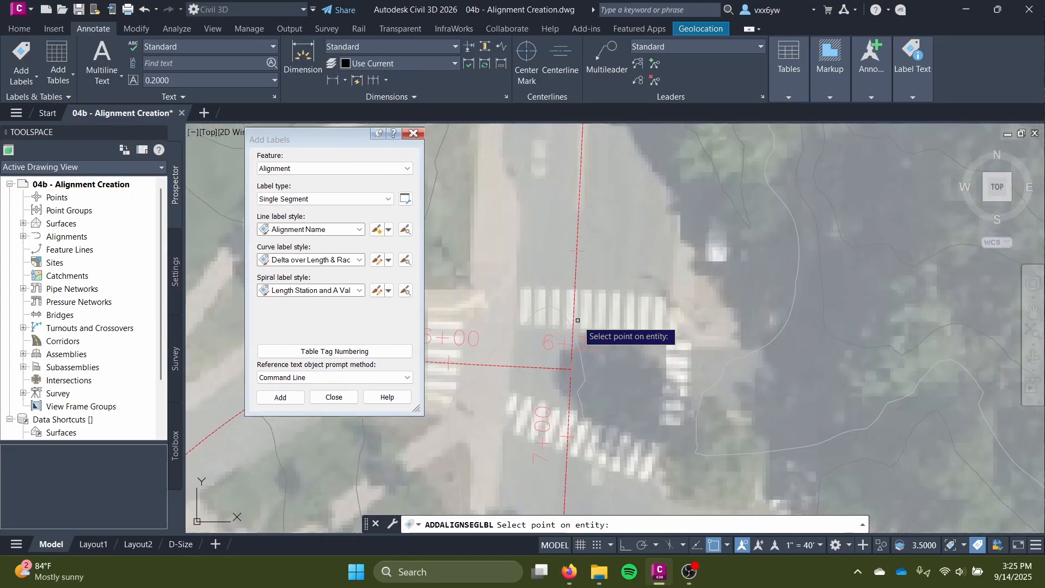
pyautogui.click(574, 312)
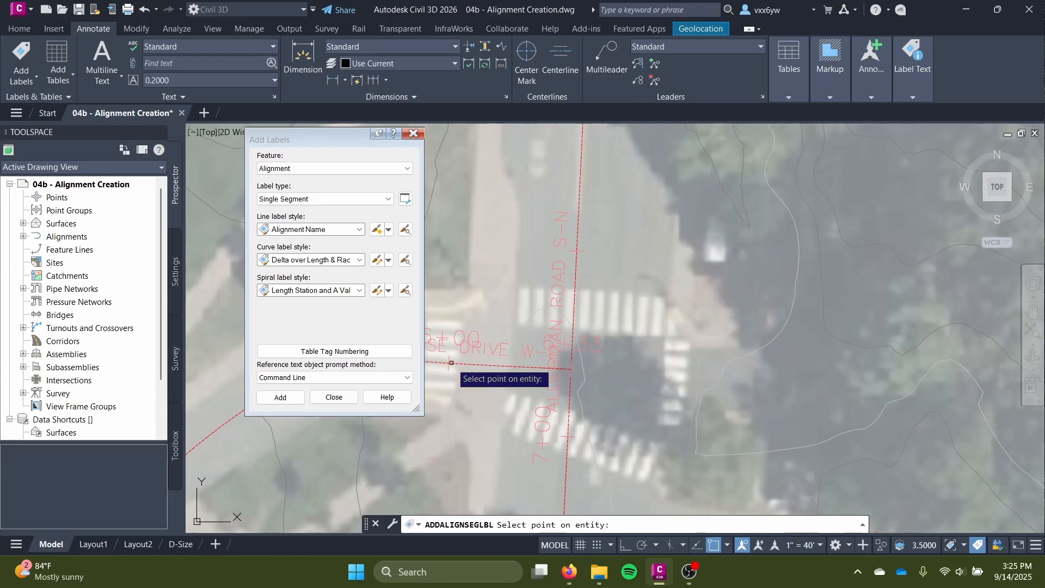
# Step: Label the S-N road and McCormick Road W-E alignments at their northern intersection, then end label placement
pyautogui.scroll(-2, 482, 196)
pyautogui.moveTo(483, 196); pyautogui.dragTo(473, 483, button='middle')
pyautogui.moveTo(487, 143); pyautogui.dragTo(481, 384, button='middle')
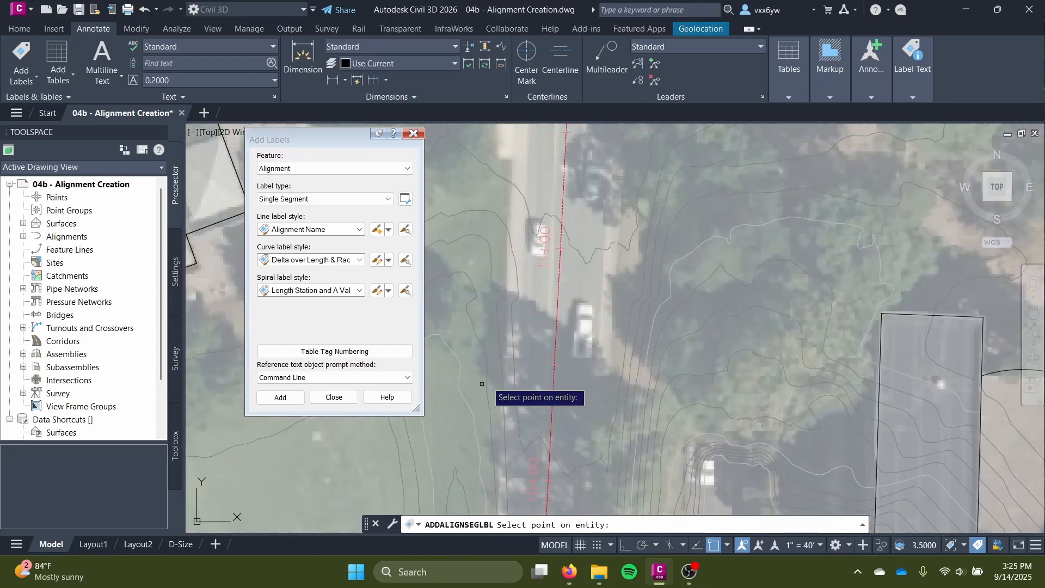
pyautogui.scroll(-2, 546, 234)
pyautogui.moveTo(546, 233); pyautogui.dragTo(478, 466, button='middle')
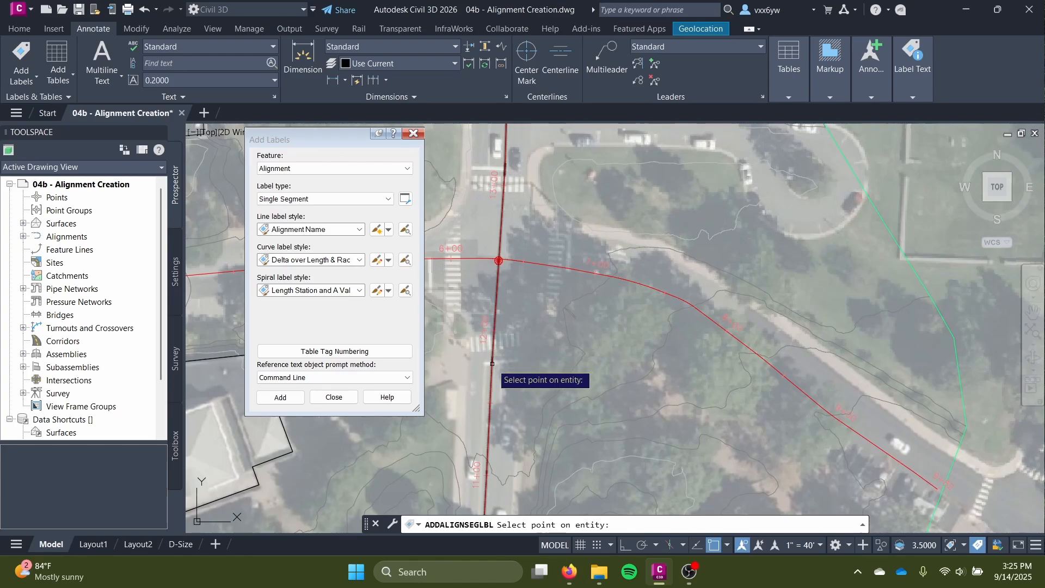
pyautogui.click(493, 363)
pyautogui.click(557, 267)
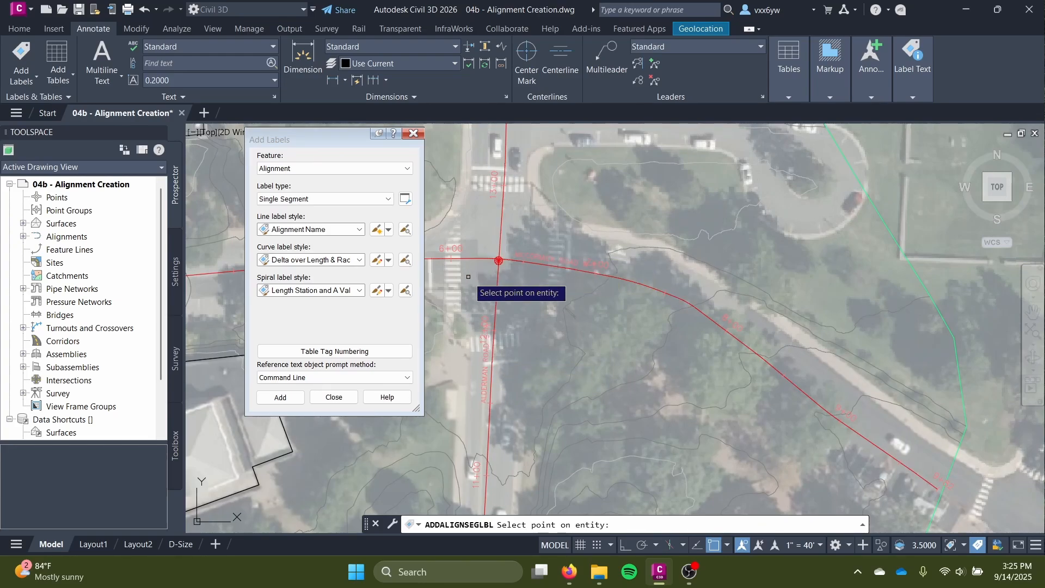
pyautogui.moveTo(468, 277)
pyautogui.mouseDown(button='middle')
pyautogui.moveTo(589, 330)
pyautogui.moveTo(570, 348)
pyautogui.mouseUp(button='middle')
pyautogui.scroll(4, 657, 340)
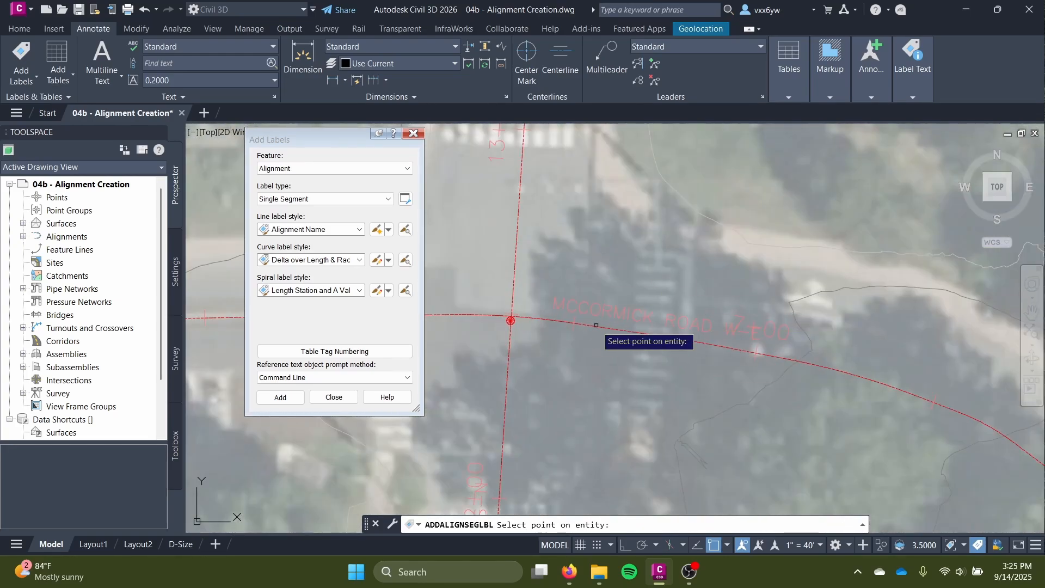
pyautogui.click(334, 394)
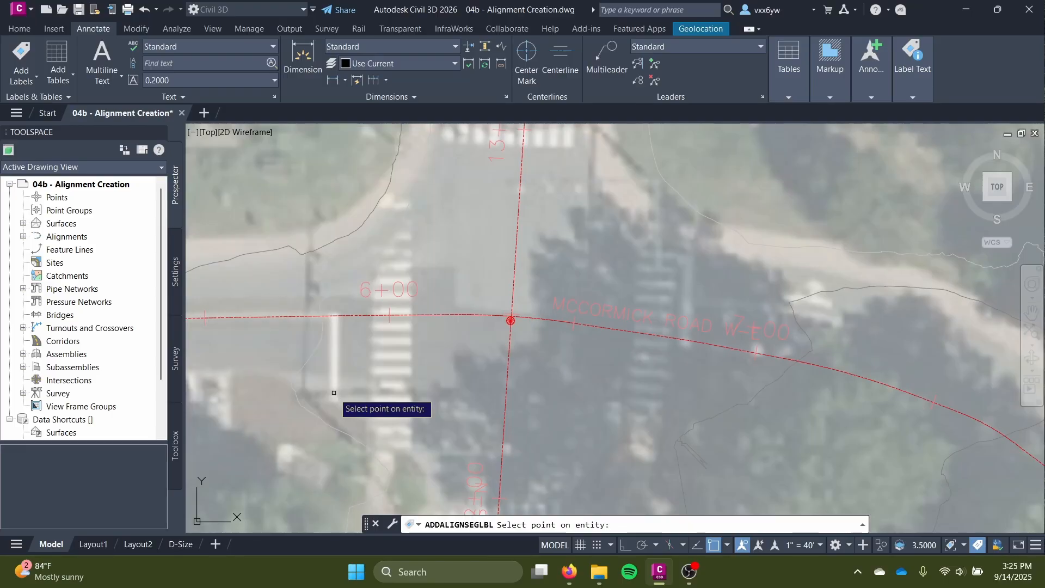
pyautogui.press('Escape')
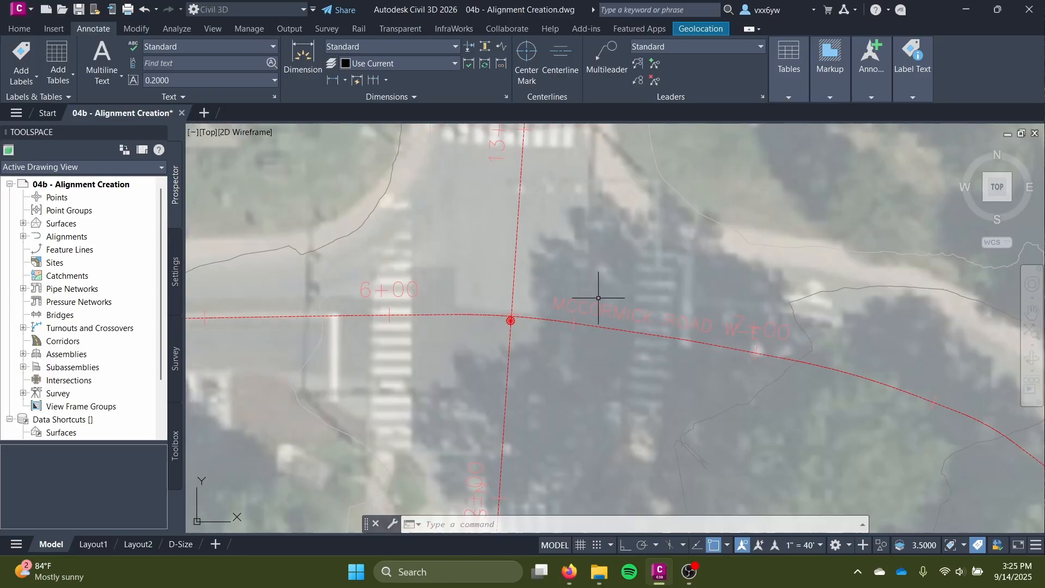
pyautogui.click(597, 297)
pyautogui.press('Escape')
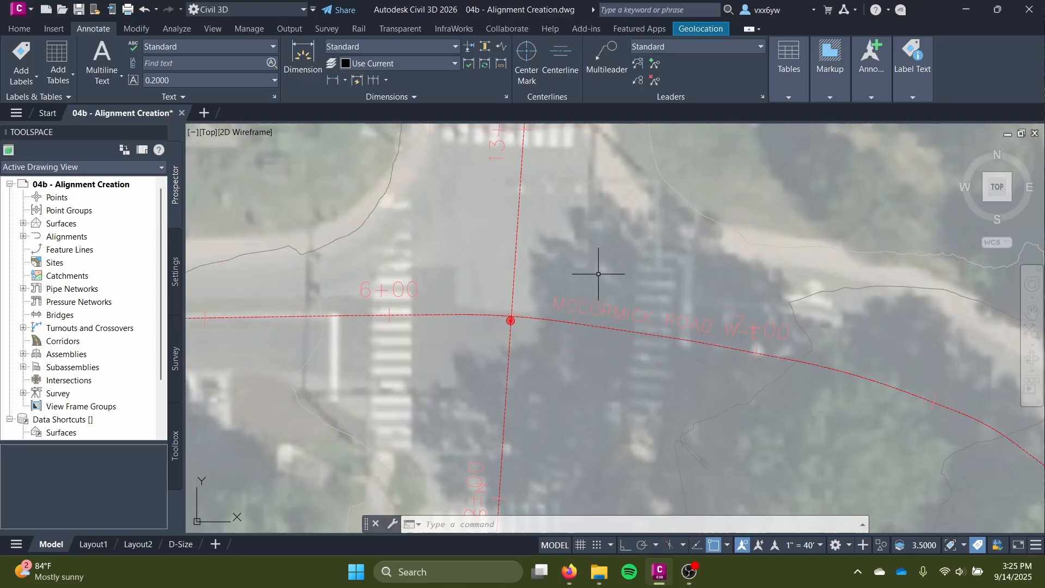
pyautogui.click(594, 302)
pyautogui.press('Escape')
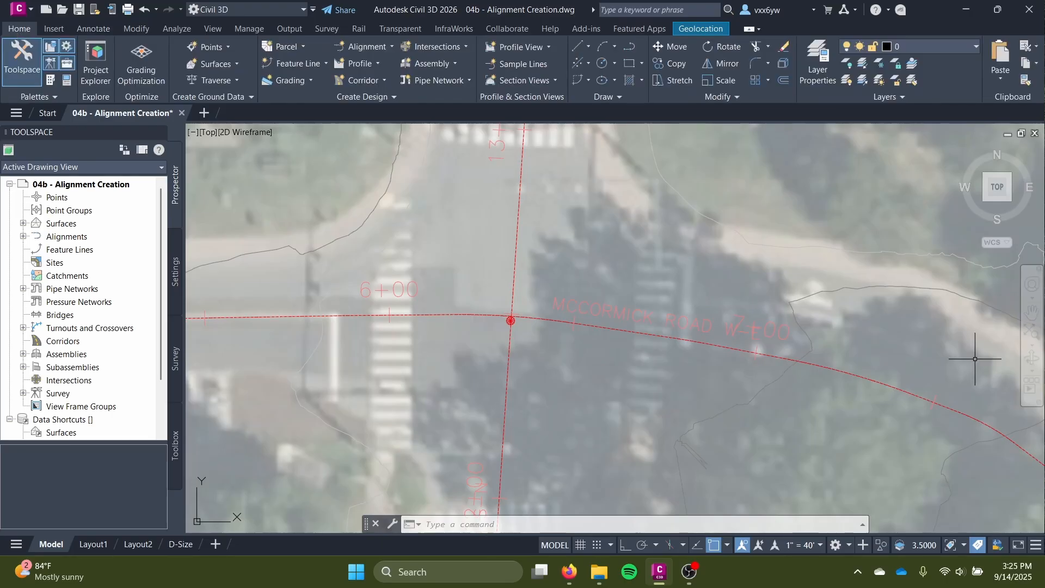
pyautogui.moveTo(993, 359)
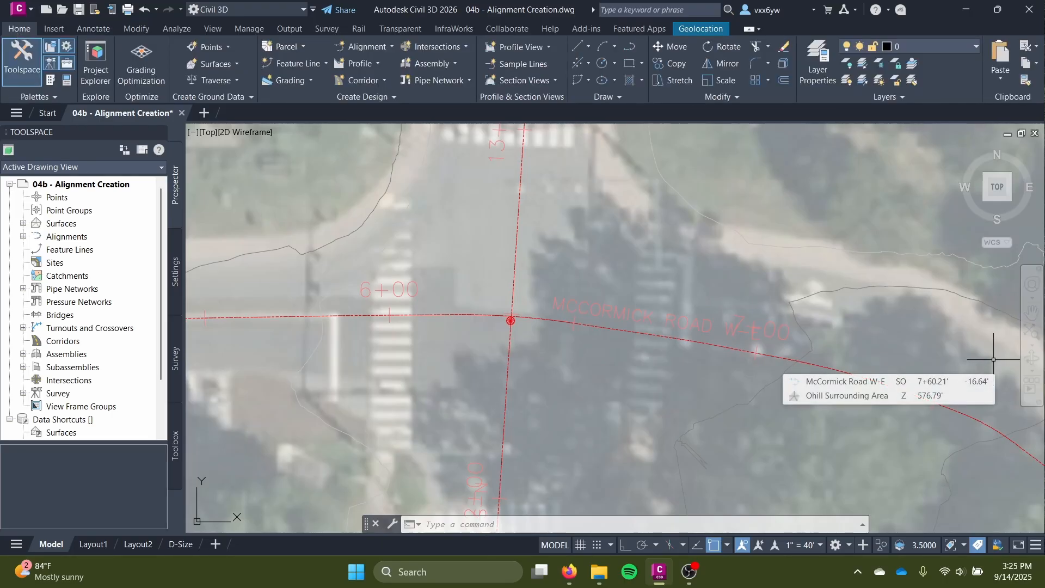
# Step: Open the Alignment Name label style for editing from the McCormick Road W-E label
pyautogui.click(604, 311)
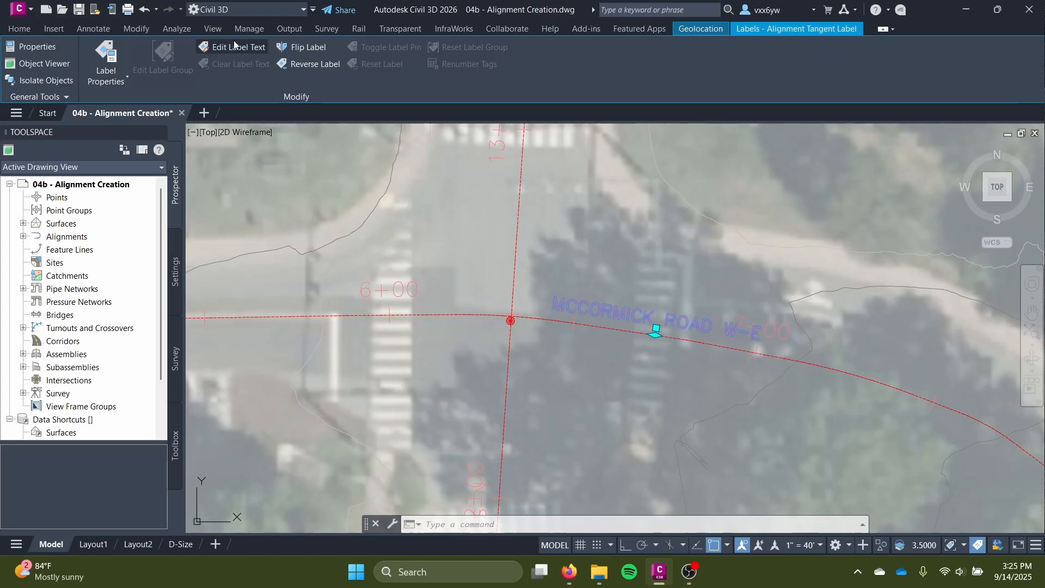
pyautogui.scroll(2, 588, 324)
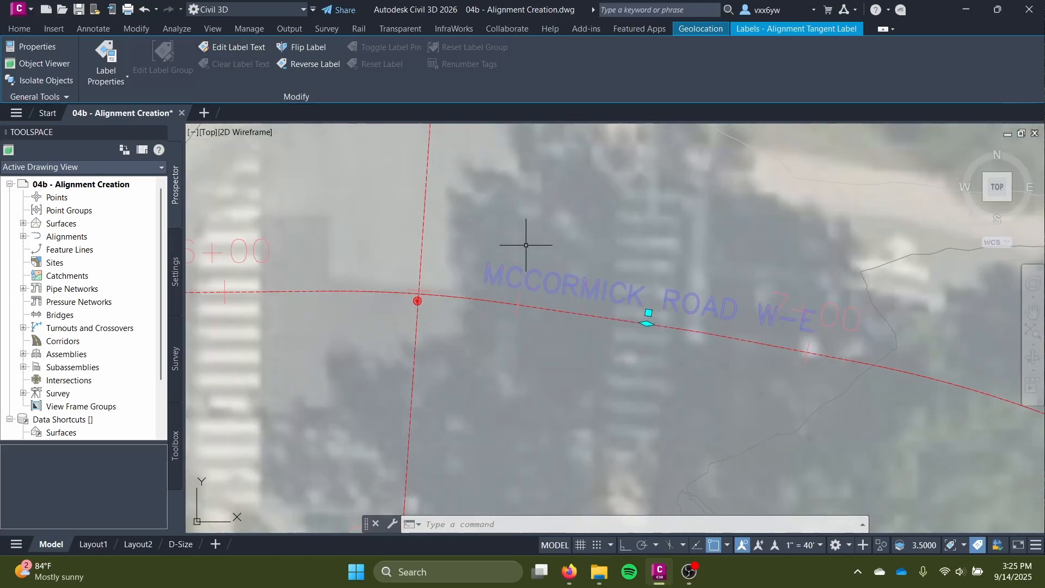
pyautogui.scroll(-4, 556, 276)
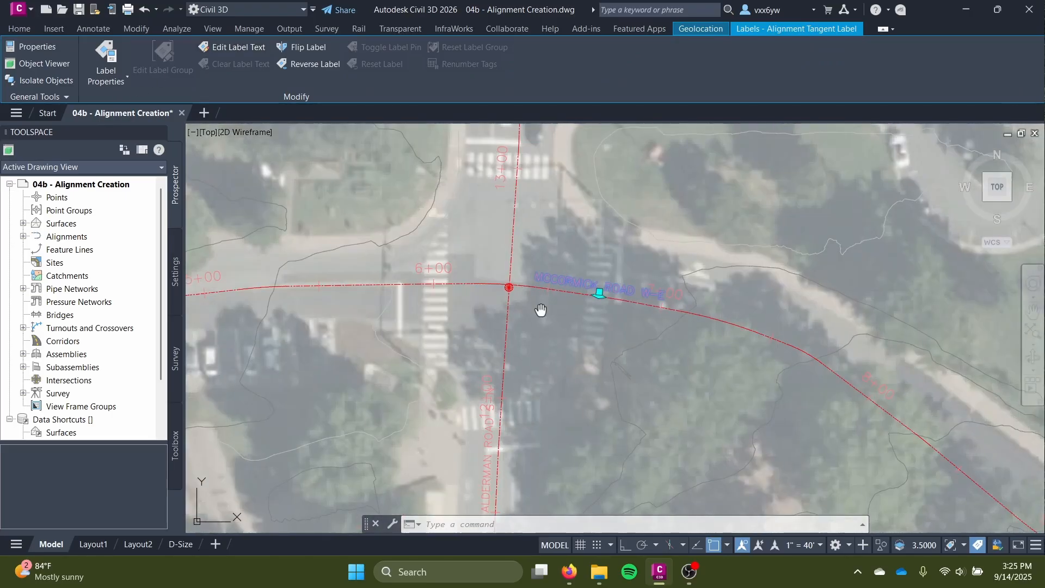
pyautogui.scroll(2, 540, 310)
pyautogui.click(110, 81)
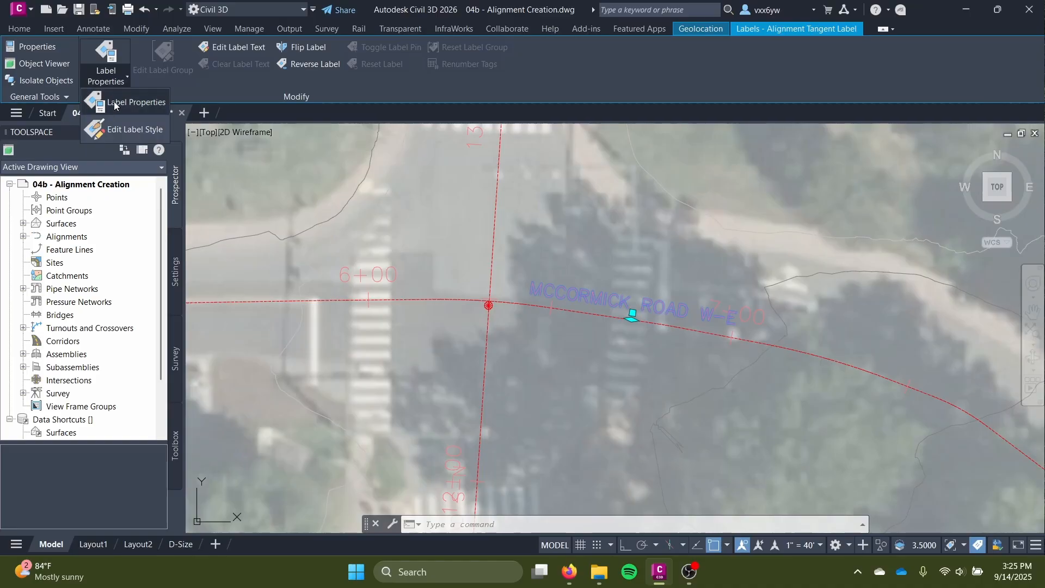
pyautogui.click(121, 129)
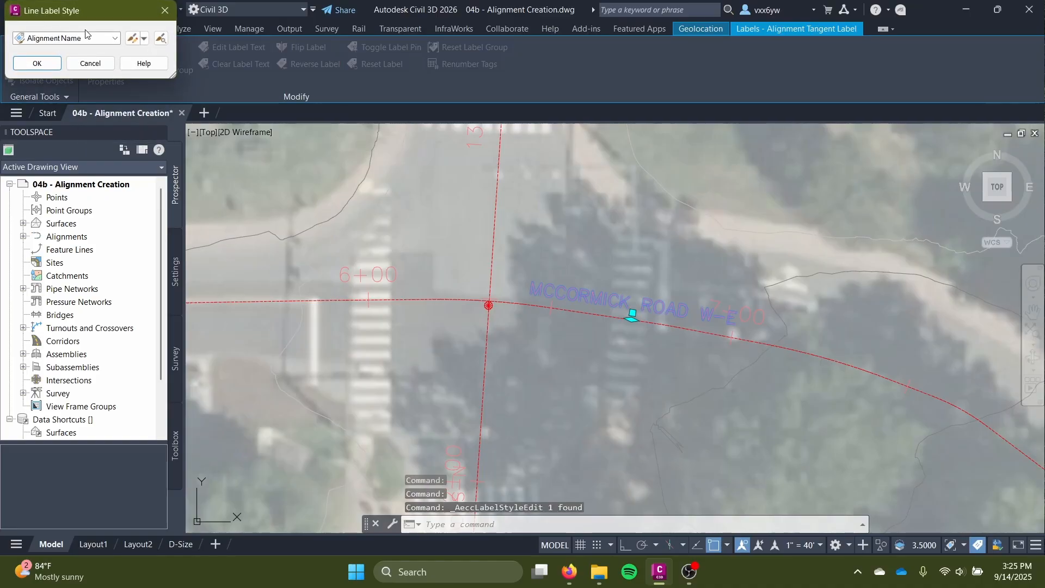
pyautogui.click(129, 40)
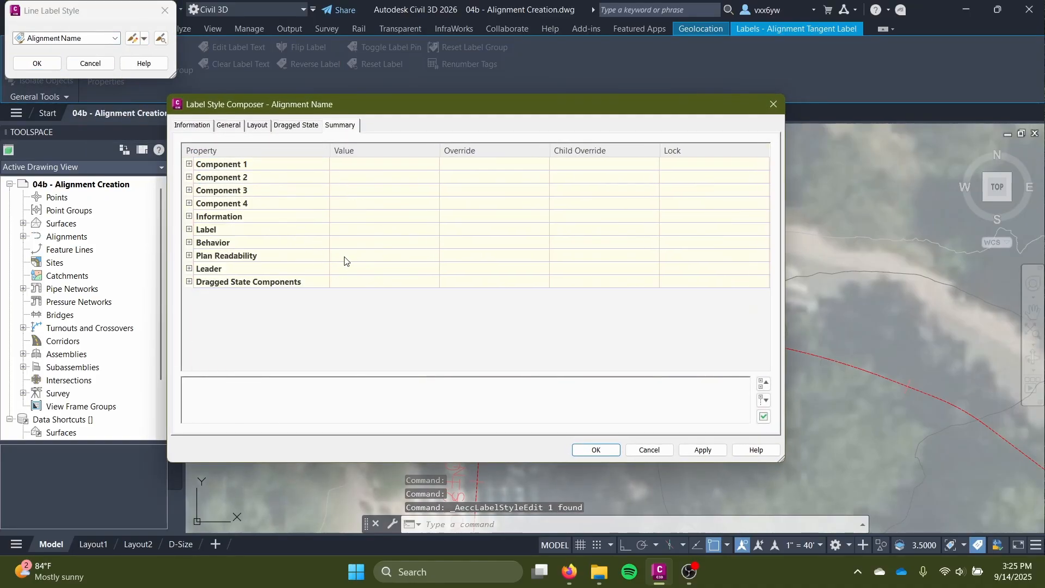
# Step: Set Component 3's border visibility to True and apply the change to the Alignment Name style
pyautogui.click(189, 191)
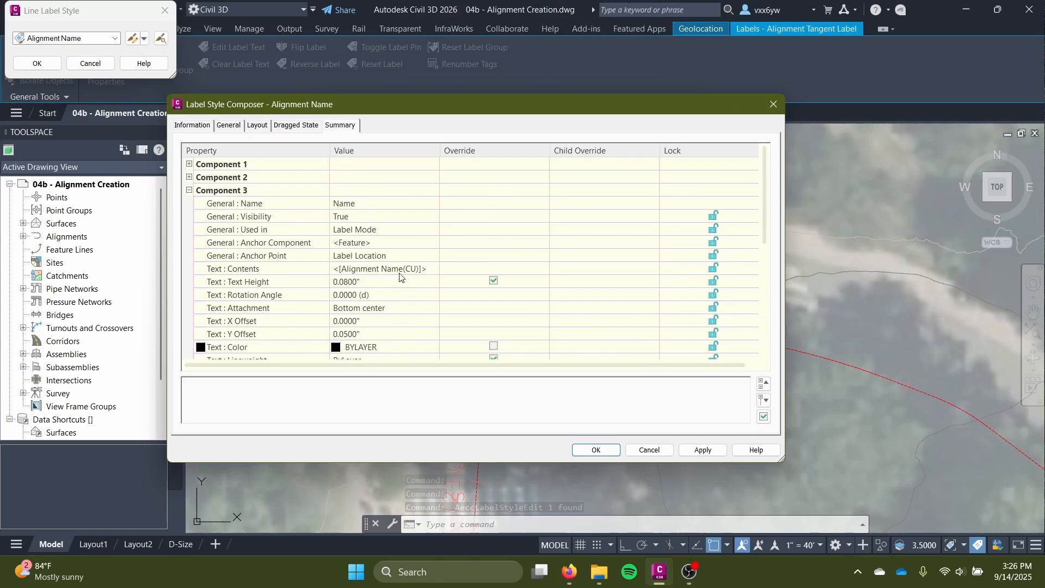
pyautogui.scroll(-4, 400, 277)
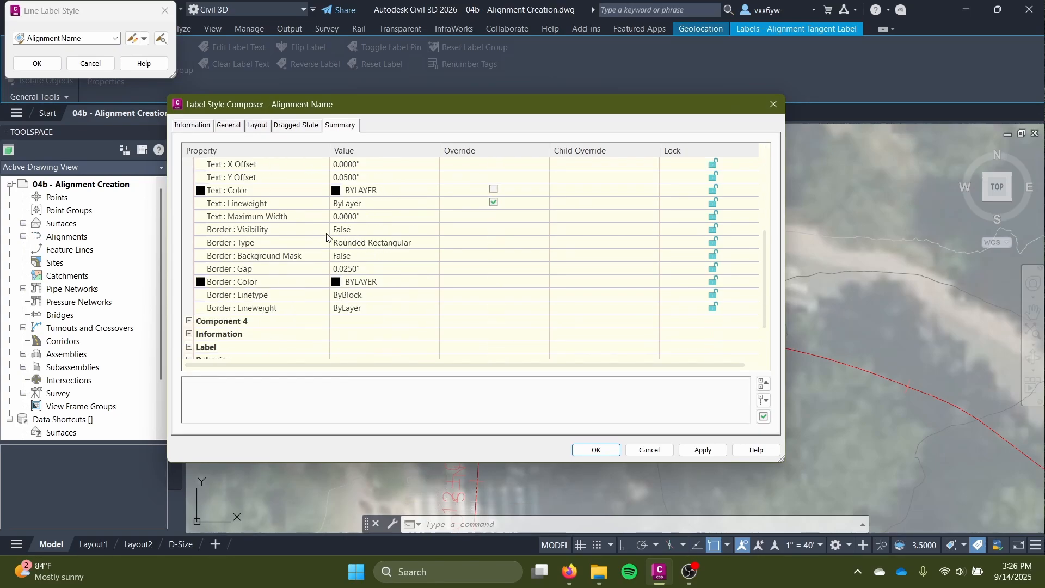
pyautogui.click(379, 229)
pyautogui.click(388, 229)
pyautogui.click(381, 255)
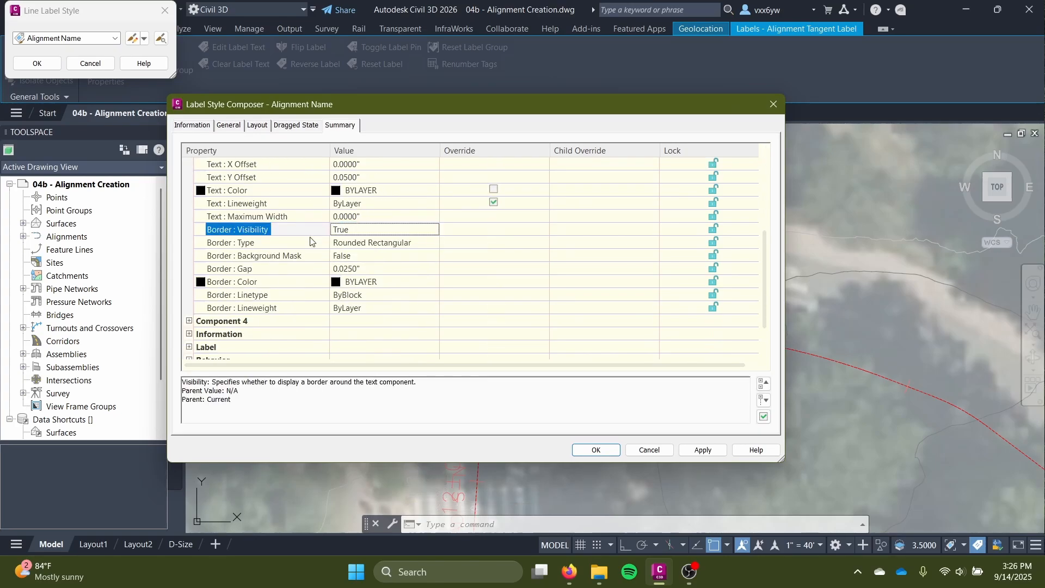
pyautogui.click(689, 448)
pyautogui.click(596, 451)
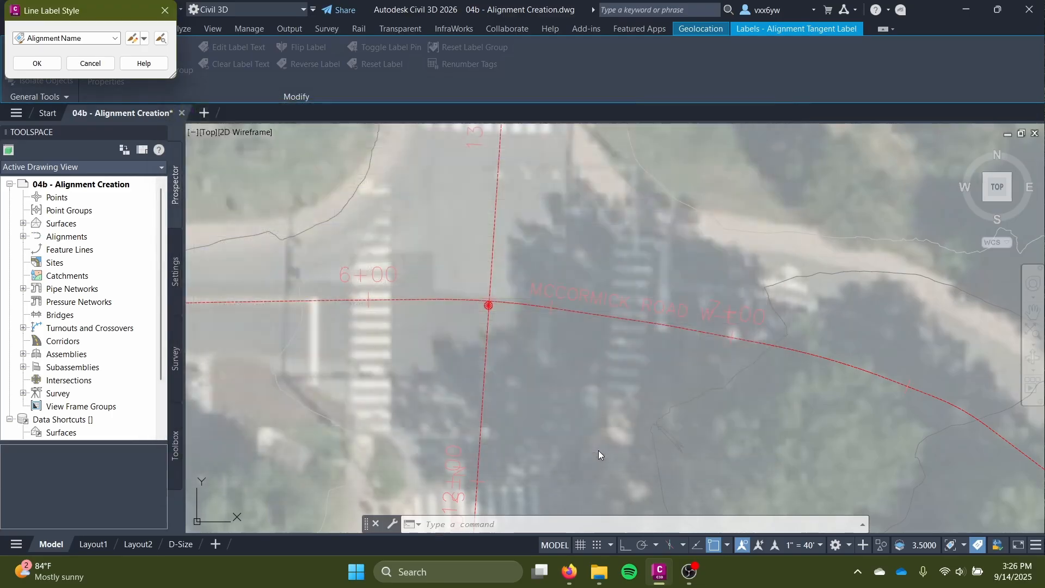
pyautogui.click(37, 63)
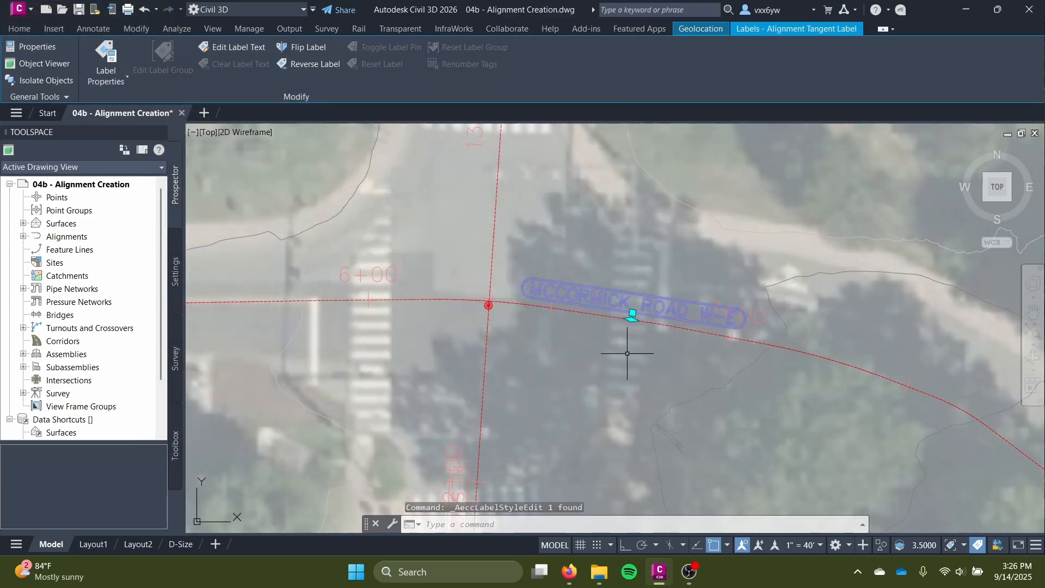
pyautogui.press('Escape')
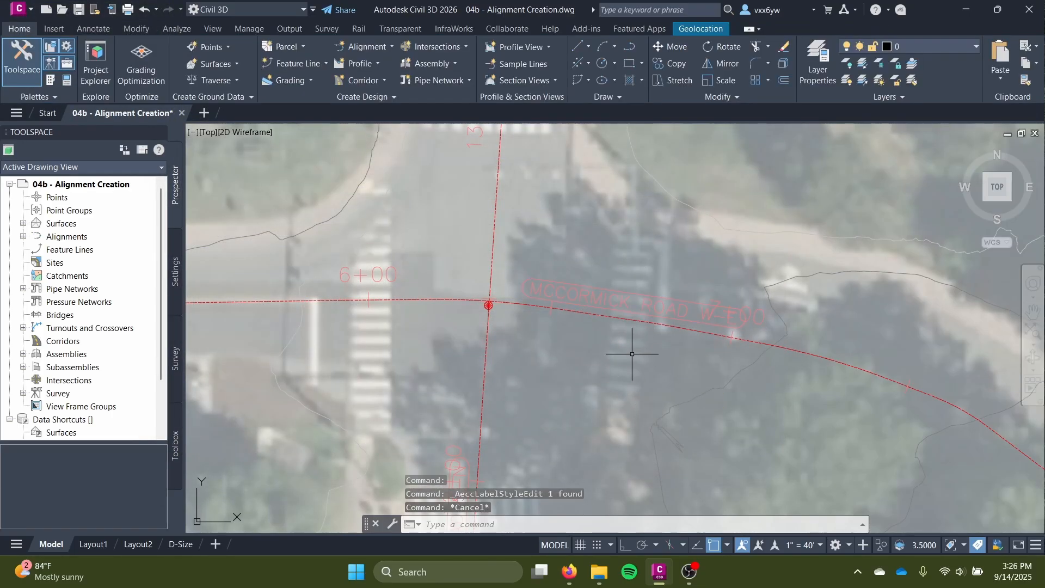
# Step: Reopen the Alignment Name style in the Label Style Composer from the McCormick Road W-E label
pyautogui.click(605, 292)
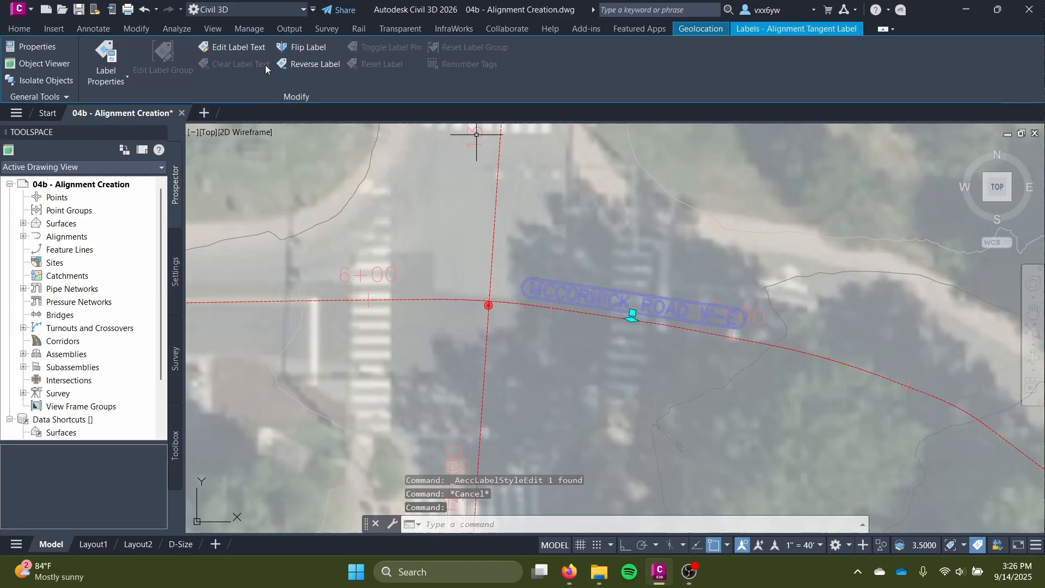
pyautogui.click(117, 75)
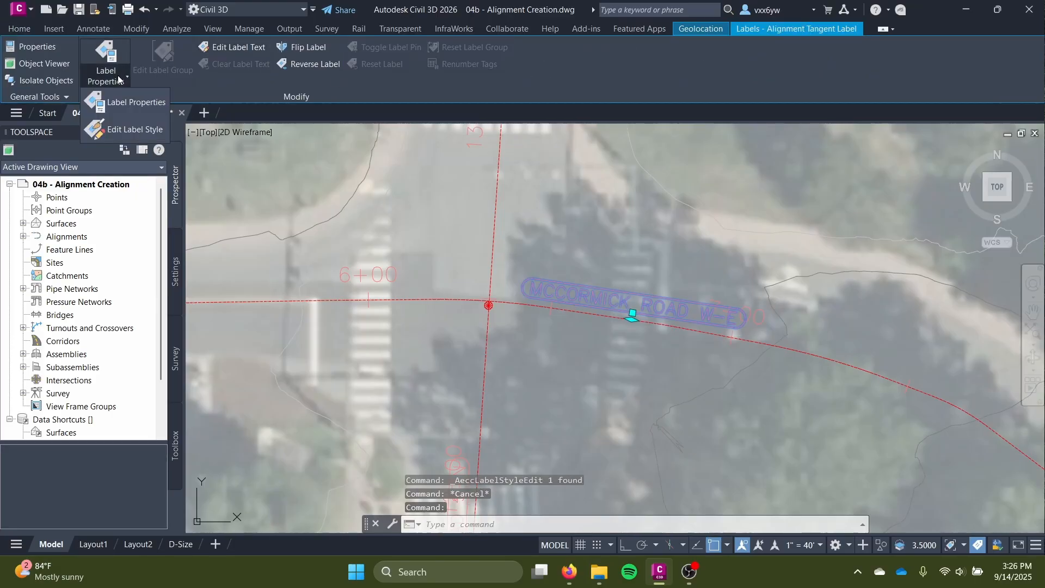
pyautogui.click(133, 125)
pyautogui.moveTo(64, 15); pyautogui.dragTo(138, 81)
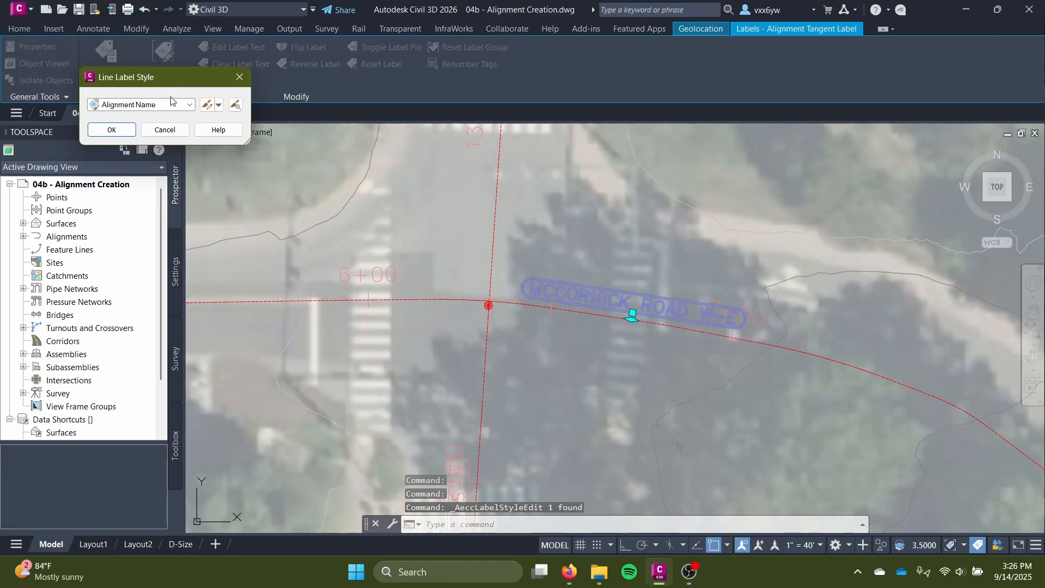
pyautogui.click(207, 105)
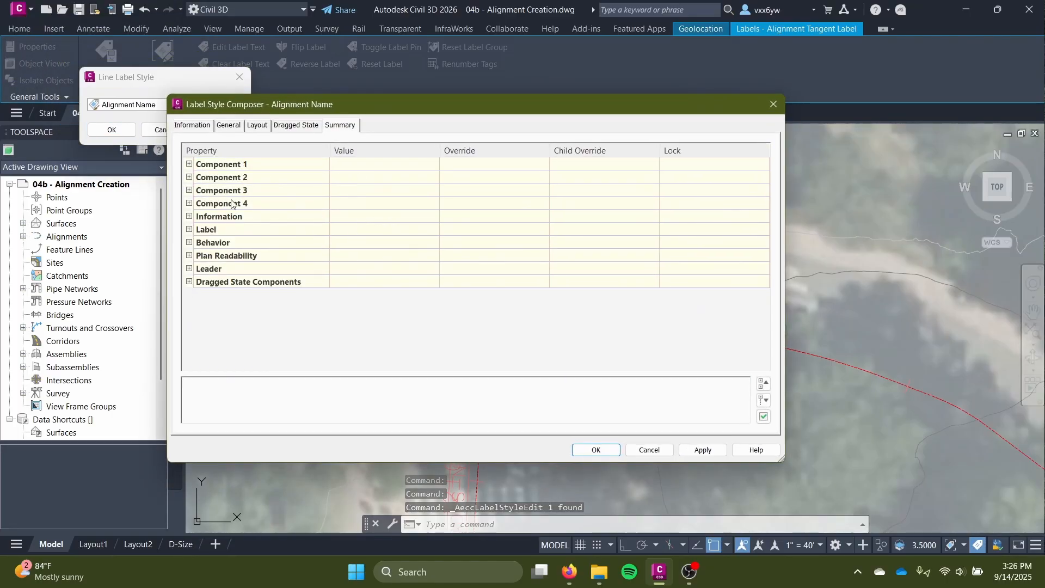
# Step: Set Component 3's border color to blue, index color 170
pyautogui.click(190, 191)
pyautogui.scroll(-4, 327, 229)
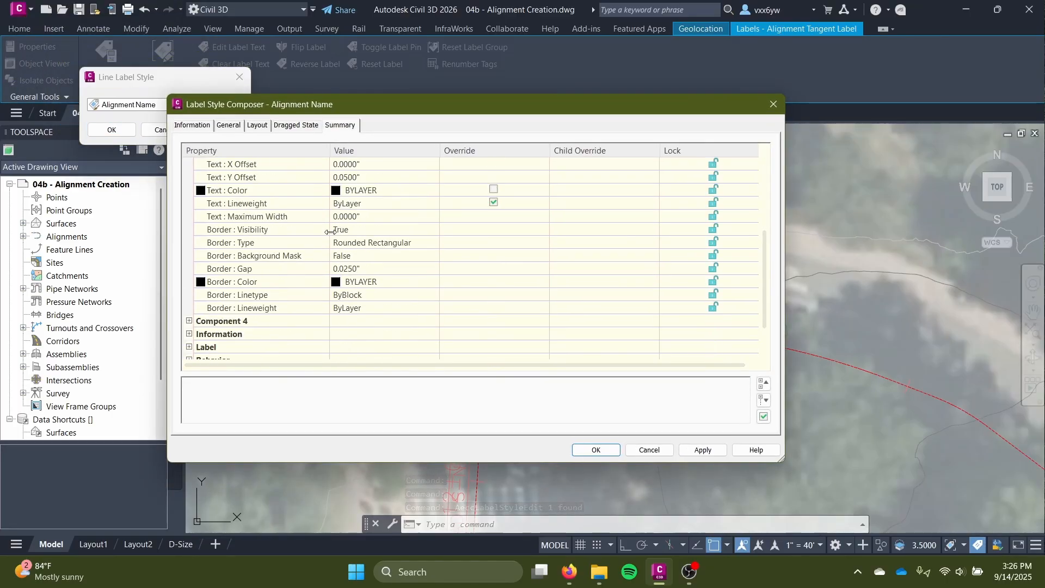
pyautogui.click(355, 281)
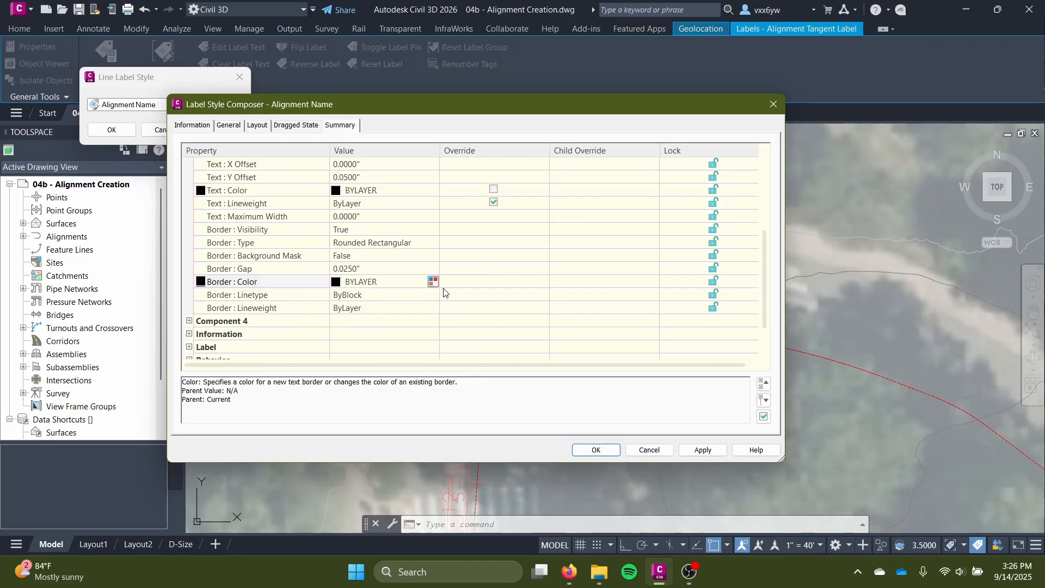
pyautogui.click(434, 282)
pyautogui.click(361, 288)
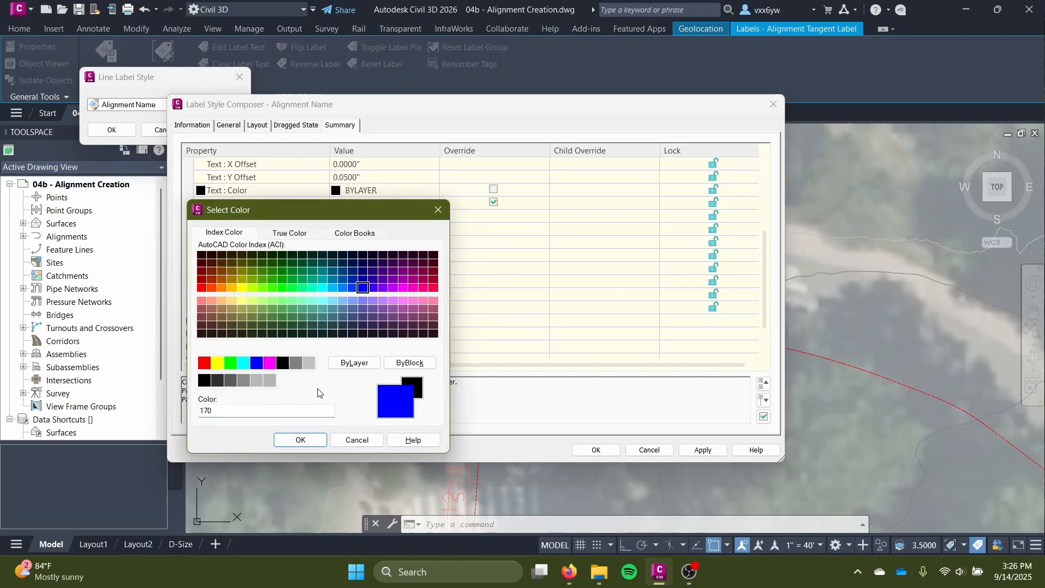
pyautogui.click(301, 440)
# Step: Set Component 3's text color to blue, index color 170, matching the border
pyautogui.scroll(1, 392, 256)
pyautogui.click(393, 232)
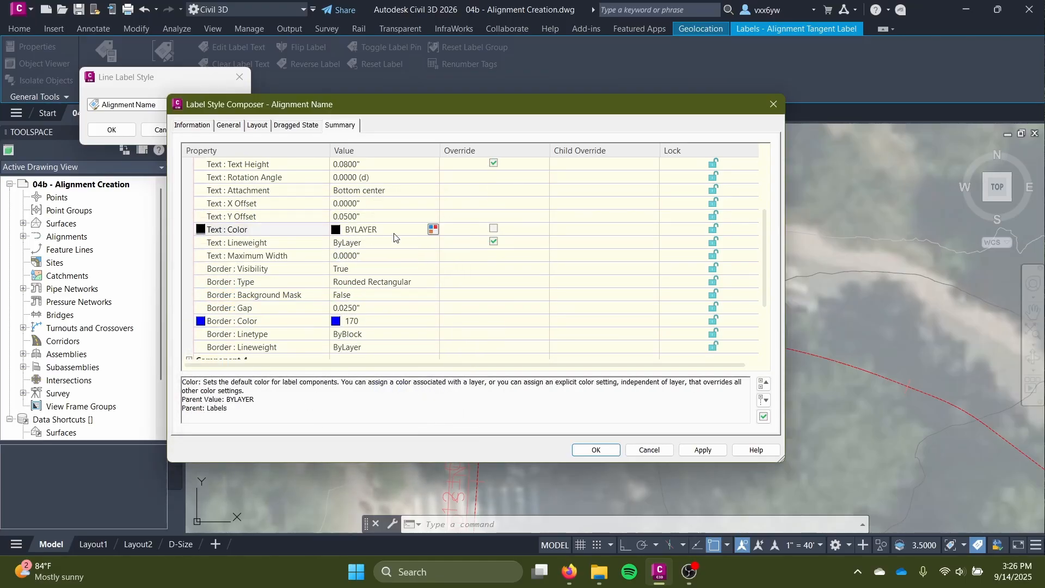
pyautogui.click(433, 229)
pyautogui.click(363, 279)
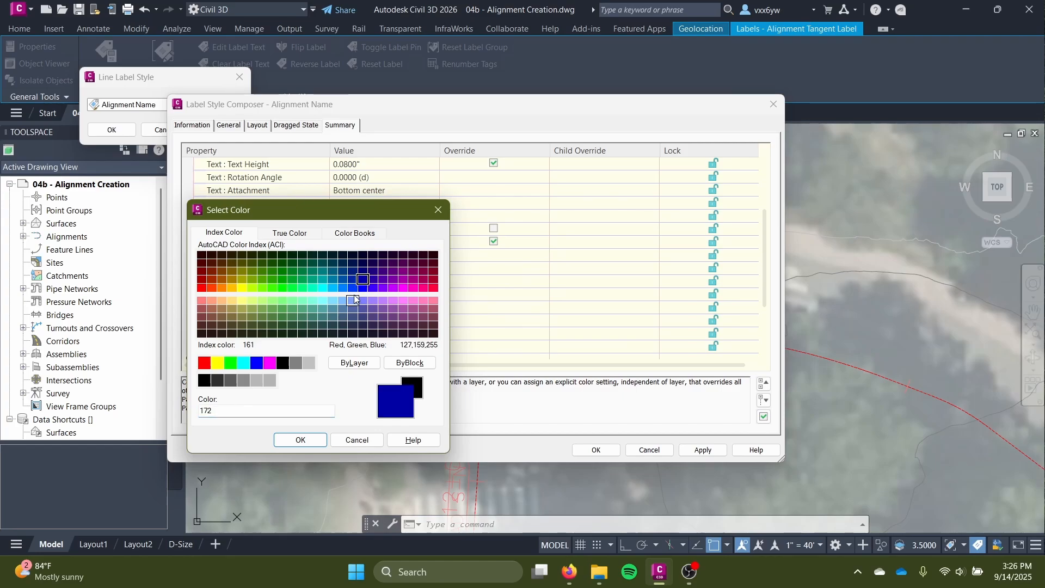
pyautogui.click(364, 289)
pyautogui.click(317, 437)
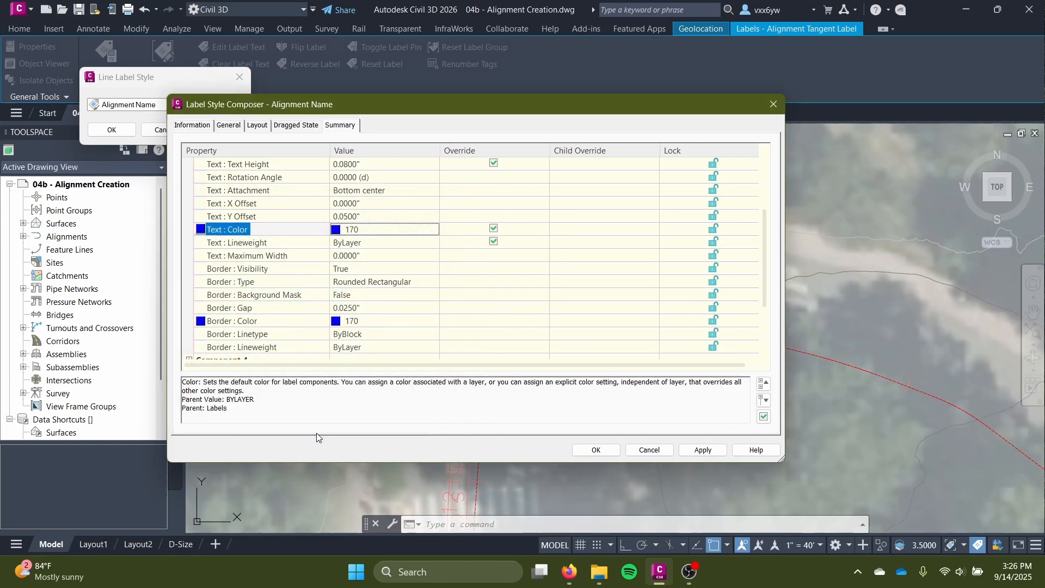
# Step: Apply the color changes, close the label style dialogs and clear the label selection
pyautogui.click(703, 450)
pyautogui.click(610, 451)
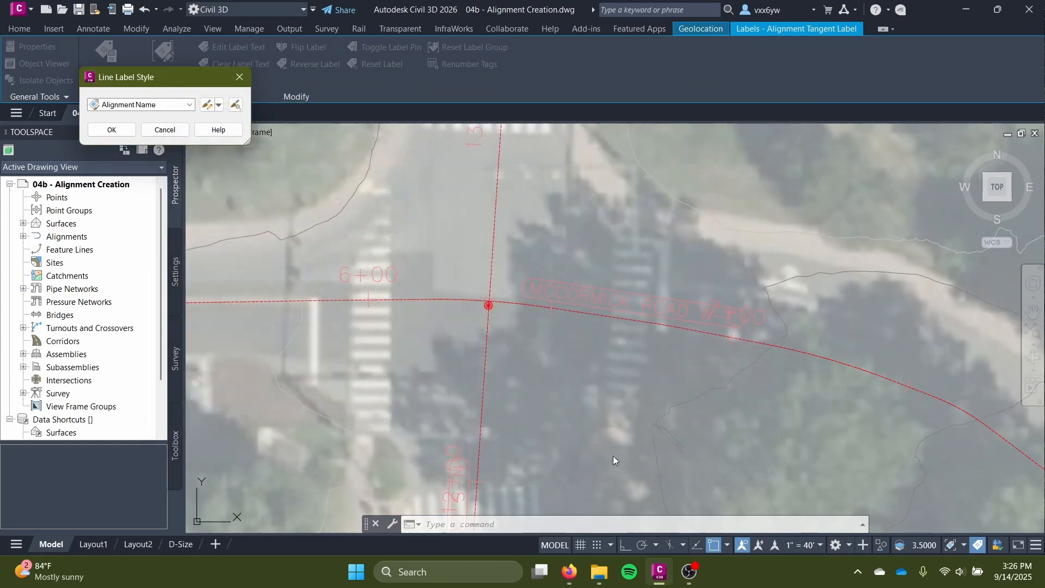
pyautogui.click(128, 131)
pyautogui.scroll(-5, 535, 359)
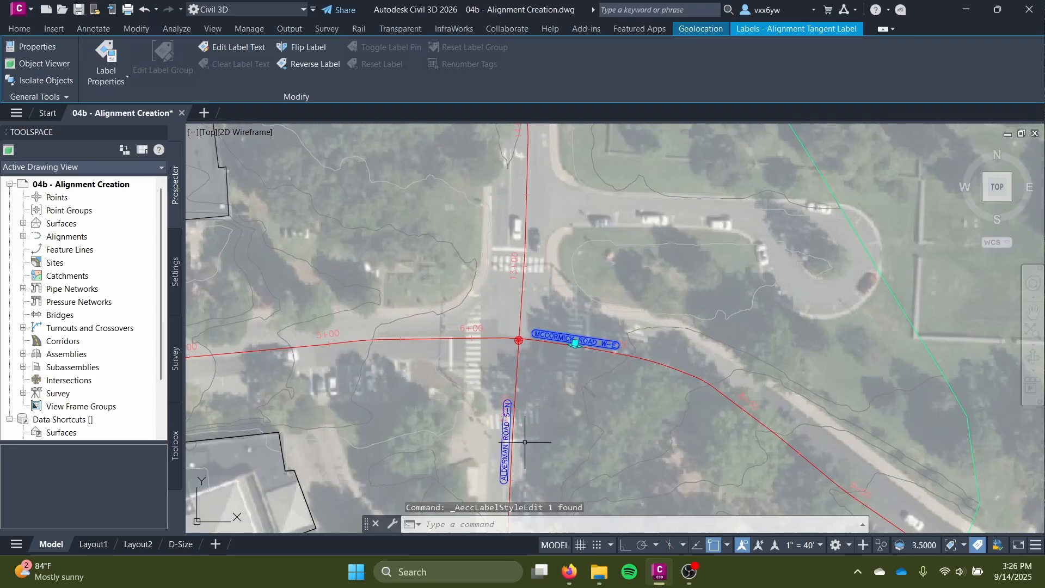
pyautogui.press('Escape')
# Step: Move the Alderman Road S-N label northwest, away from the Treehouse Drive intersection
pyautogui.moveTo(525, 442); pyautogui.dragTo(529, 243, button='middle')
pyautogui.moveTo(504, 455)
pyautogui.mouseDown(button='middle')
pyautogui.moveTo(529, 254)
pyautogui.moveTo(505, 264)
pyautogui.mouseUp(button='middle')
pyautogui.moveTo(502, 435); pyautogui.dragTo(495, 210, button='middle')
pyautogui.scroll(4, 481, 288)
pyautogui.scroll(-2, 476, 270)
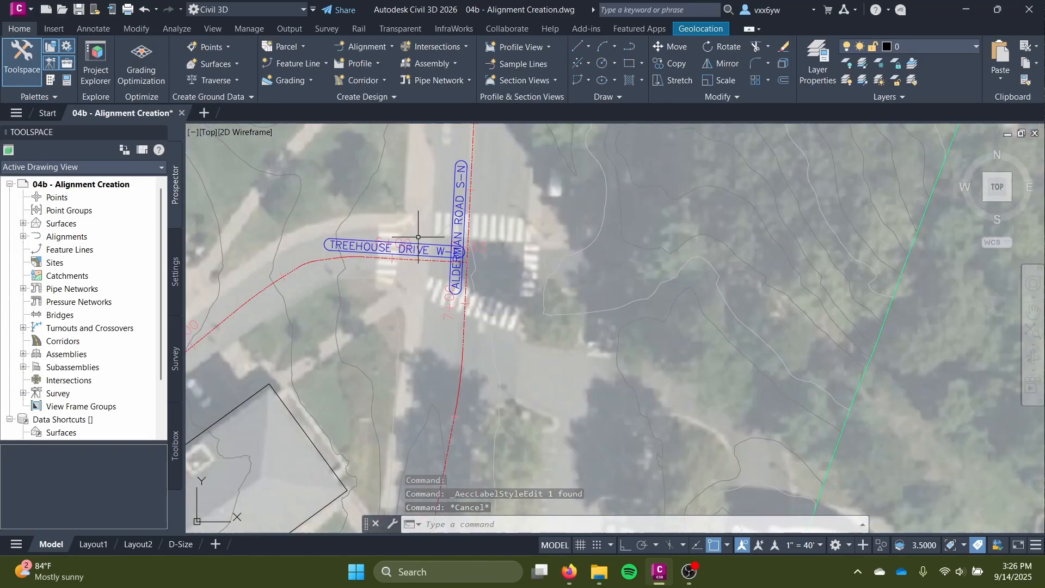
pyautogui.click(481, 295)
pyautogui.click(482, 294)
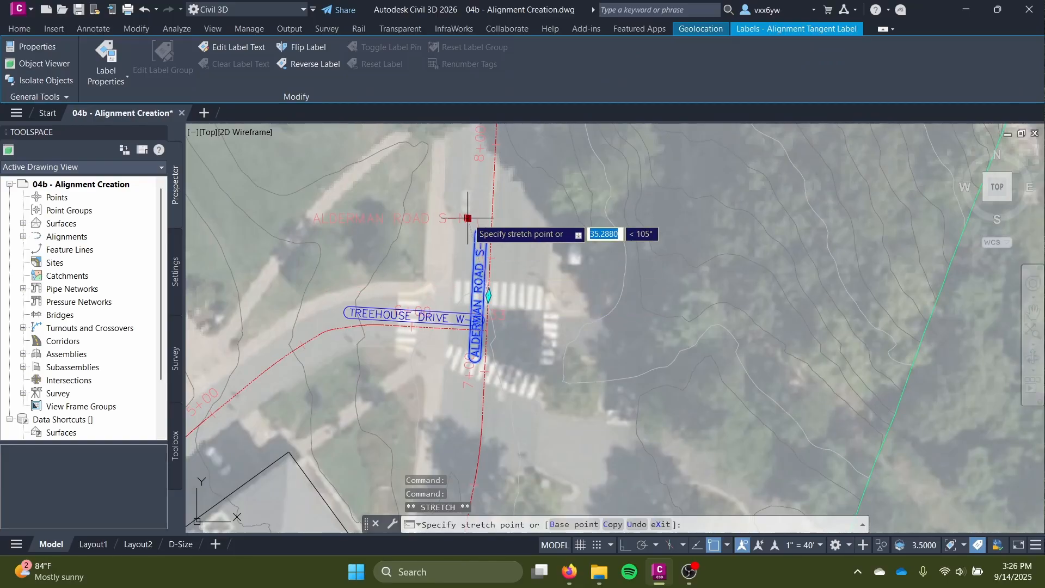
pyautogui.press('Escape')
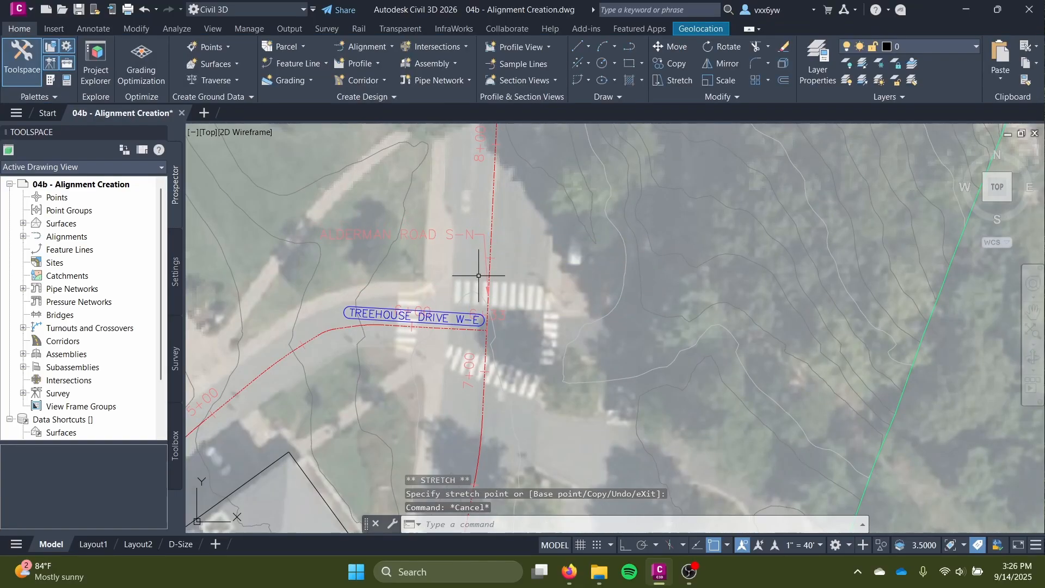
# Step: Delete the Alderman Road S-N and Treehouse Drive W-E name labels at their intersection
pyautogui.click(441, 228)
pyautogui.press('Escape')
pyautogui.click(453, 234)
pyautogui.press('Delete')
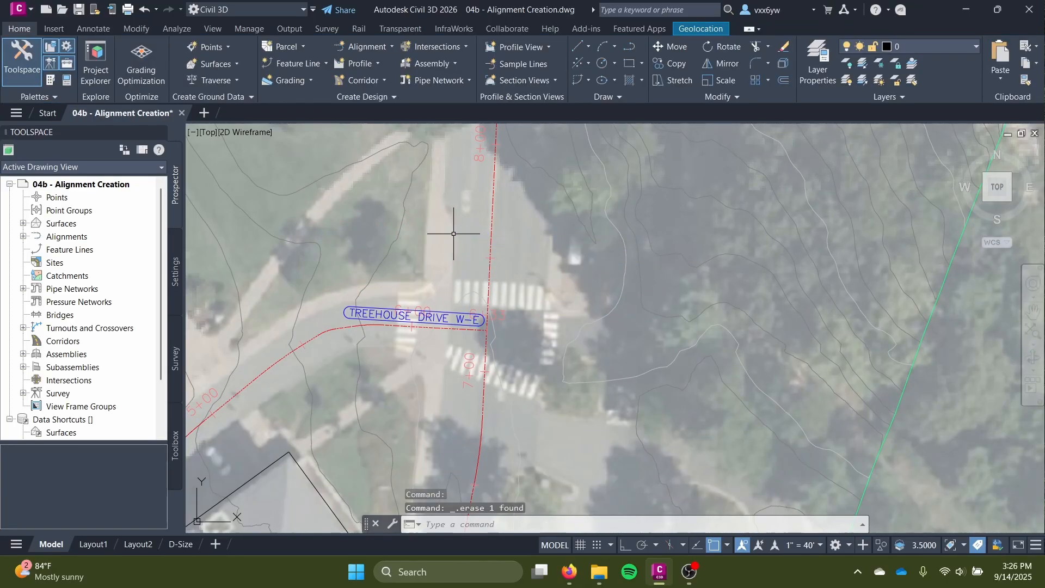
pyautogui.scroll(2, 420, 213)
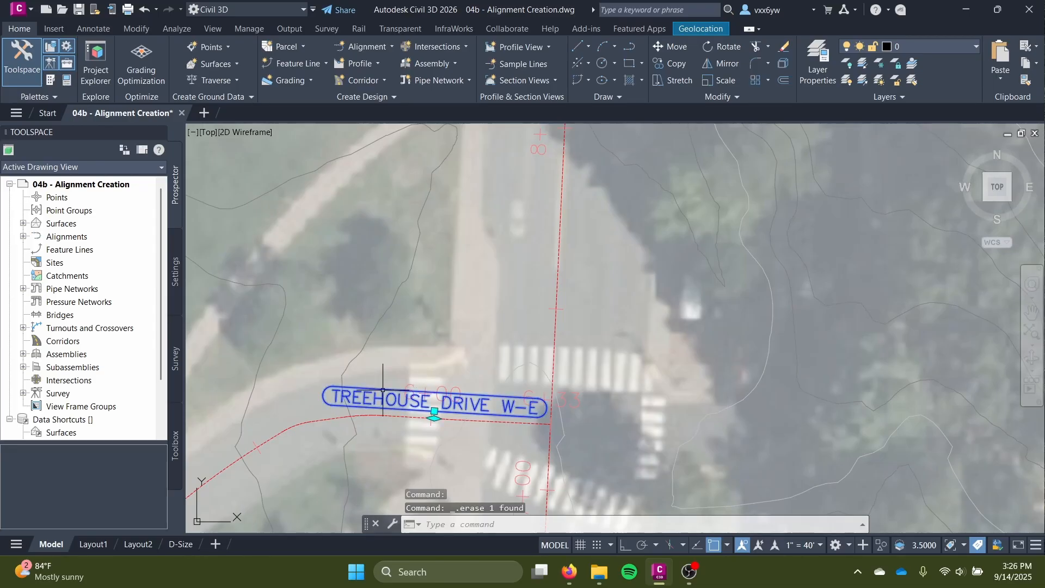
pyautogui.click(427, 401)
pyautogui.press('Delete')
# Step: Set up new alignment labels with the Single Segment label type and the Alignment Name line label style
pyautogui.moveTo(426, 356); pyautogui.dragTo(406, 308, button='middle')
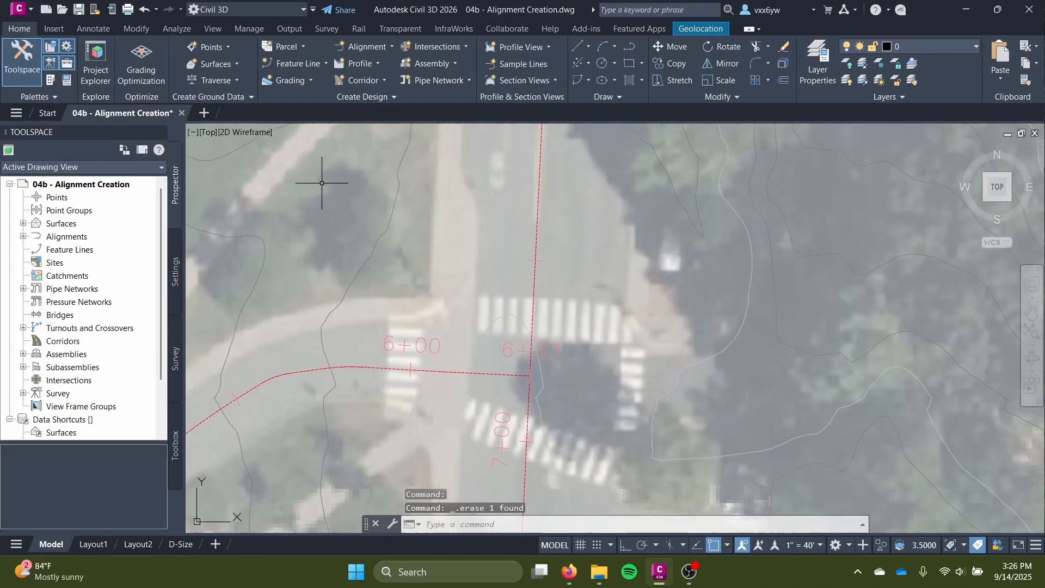
pyautogui.click(93, 29)
pyautogui.click(18, 81)
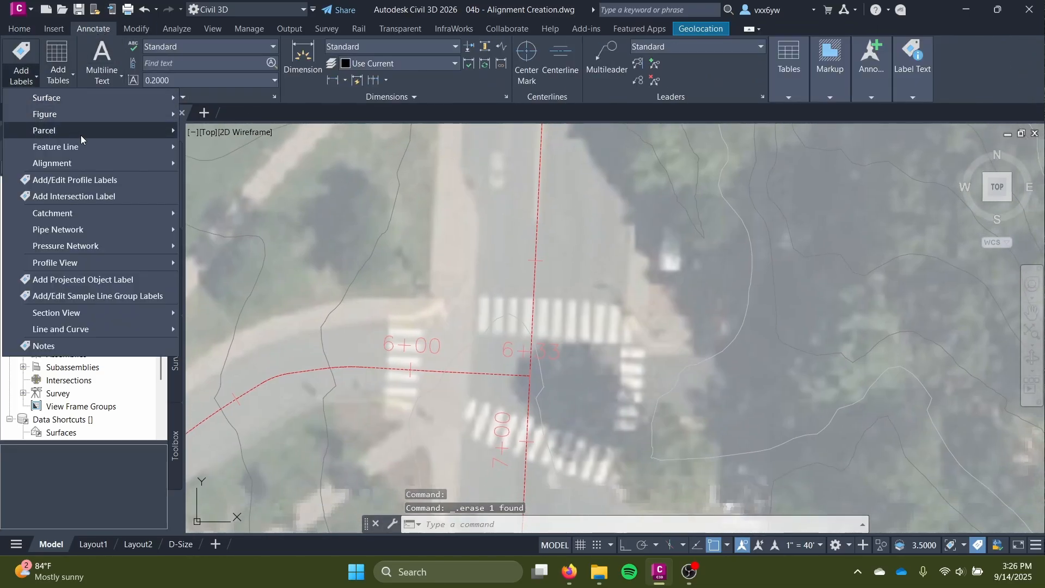
pyautogui.moveTo(107, 165)
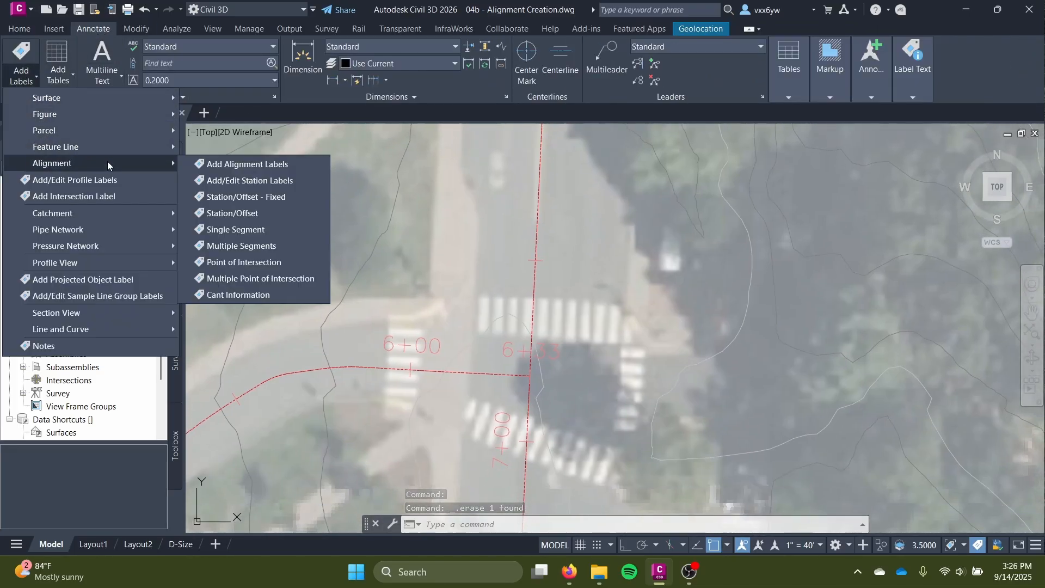
pyautogui.click(259, 165)
pyautogui.click(325, 172)
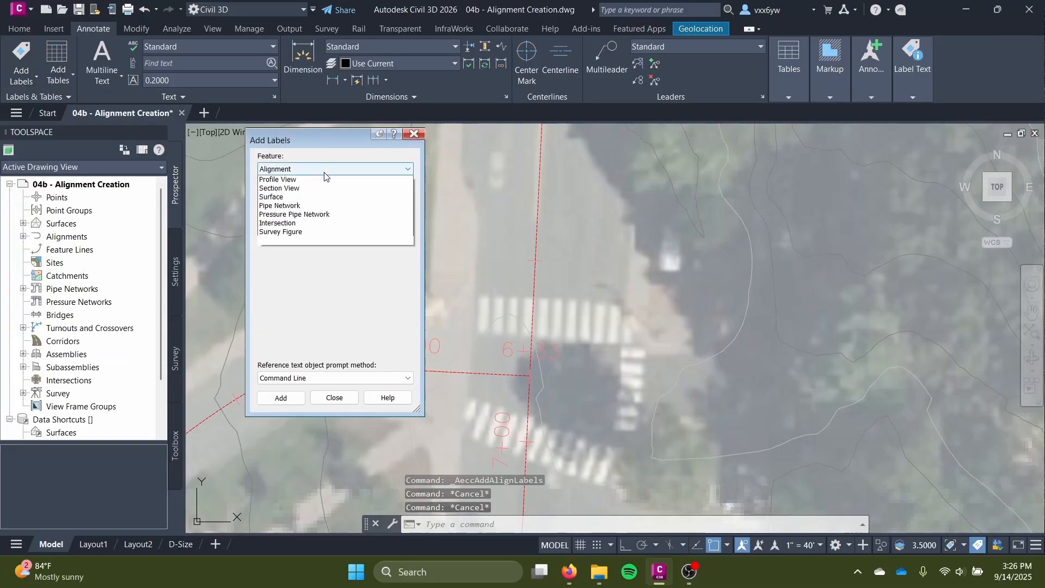
pyautogui.click(325, 171)
pyautogui.click(325, 199)
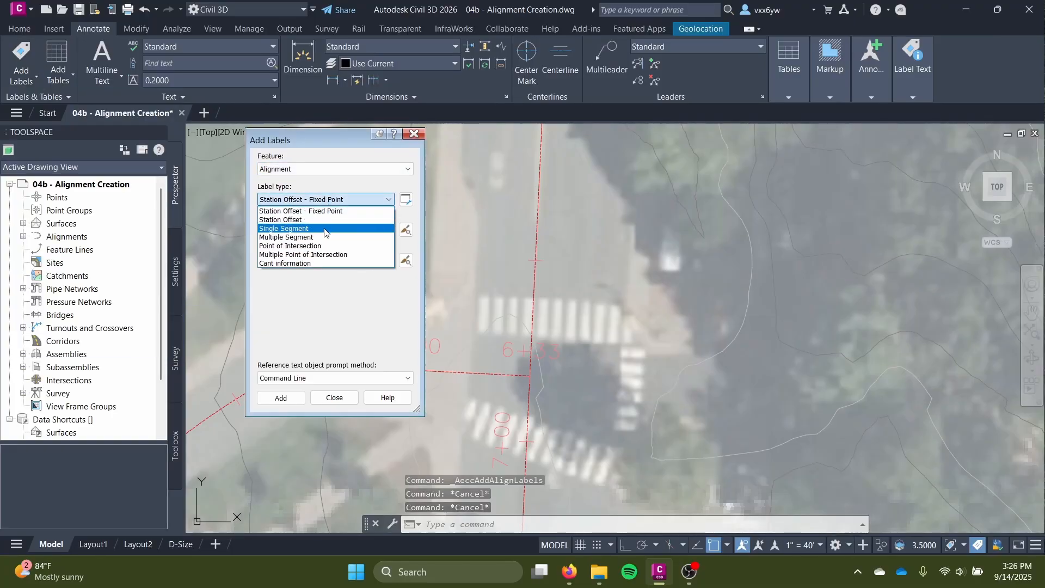
pyautogui.click(325, 229)
pyautogui.click(329, 231)
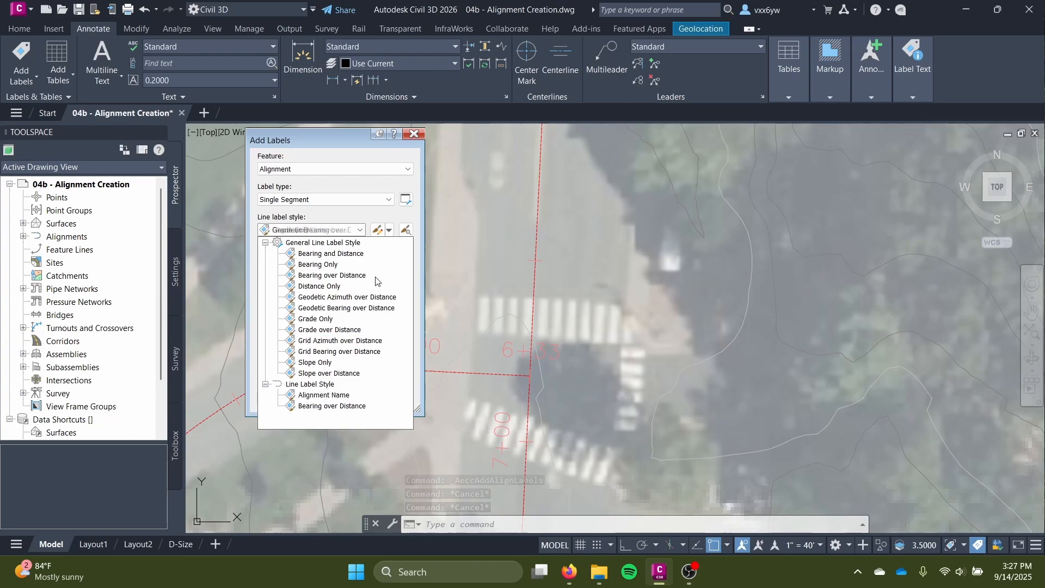
pyautogui.click(325, 396)
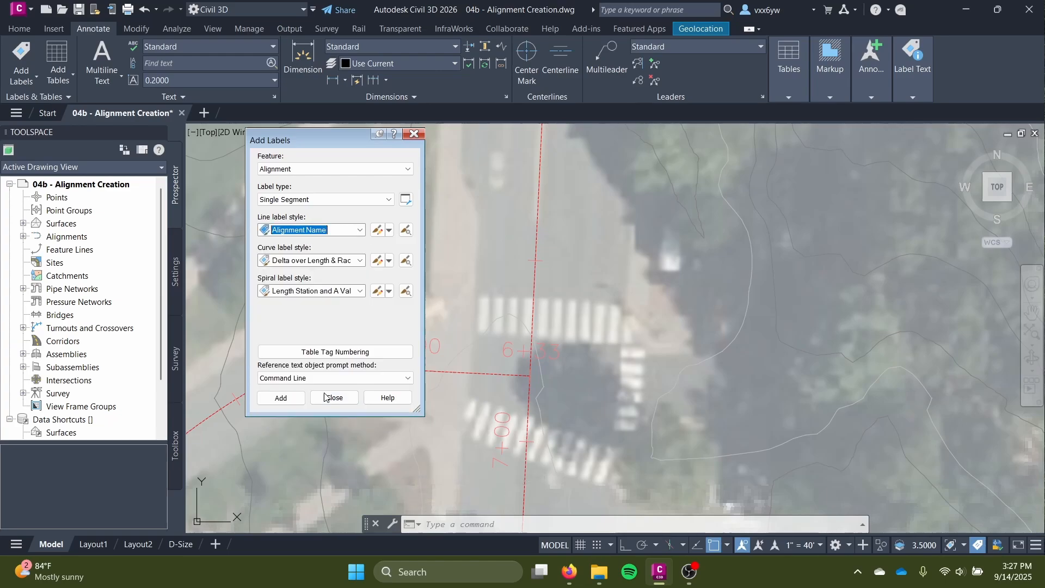
# Step: Add name labels to Treehouse Drive W-E and Alderman Road S-N beside their intersection
pyautogui.click(290, 396)
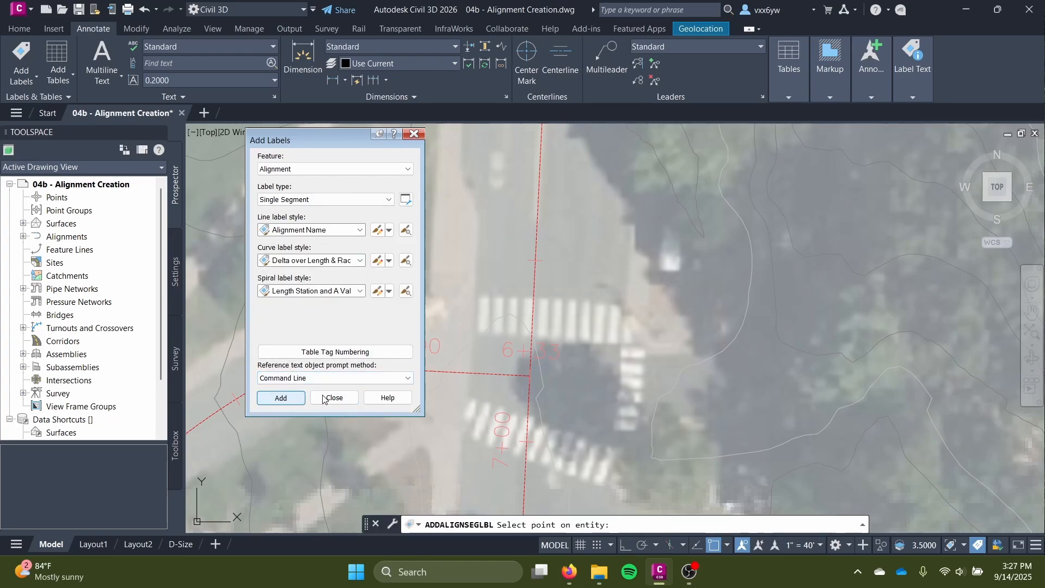
pyautogui.moveTo(326, 136)
pyautogui.mouseDown()
pyautogui.moveTo(550, 155)
pyautogui.moveTo(814, 146)
pyautogui.mouseUp()
pyautogui.click(373, 367)
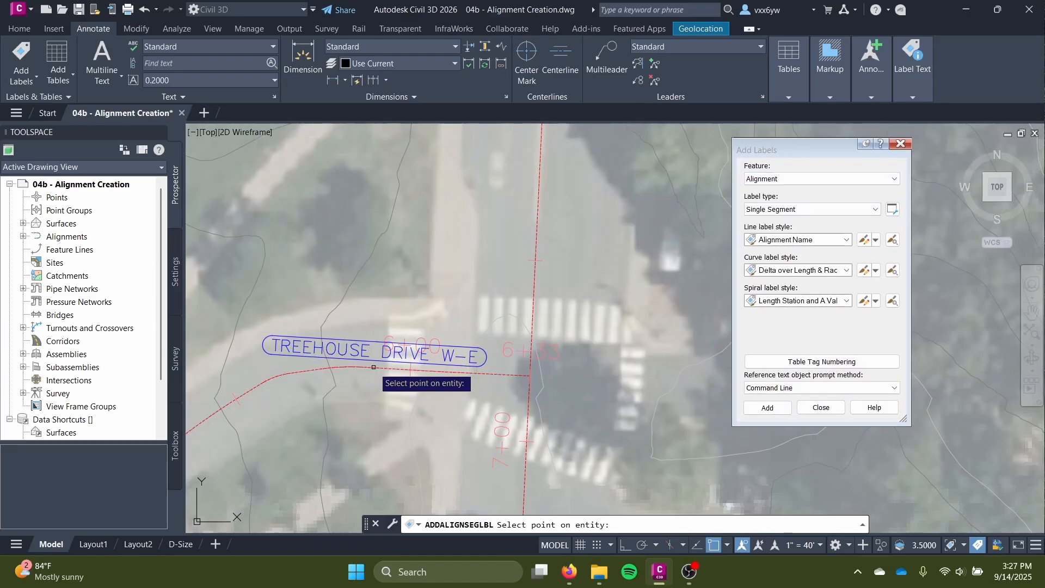
pyautogui.moveTo(466, 263); pyautogui.dragTo(385, 413, button='middle')
pyautogui.click(463, 331)
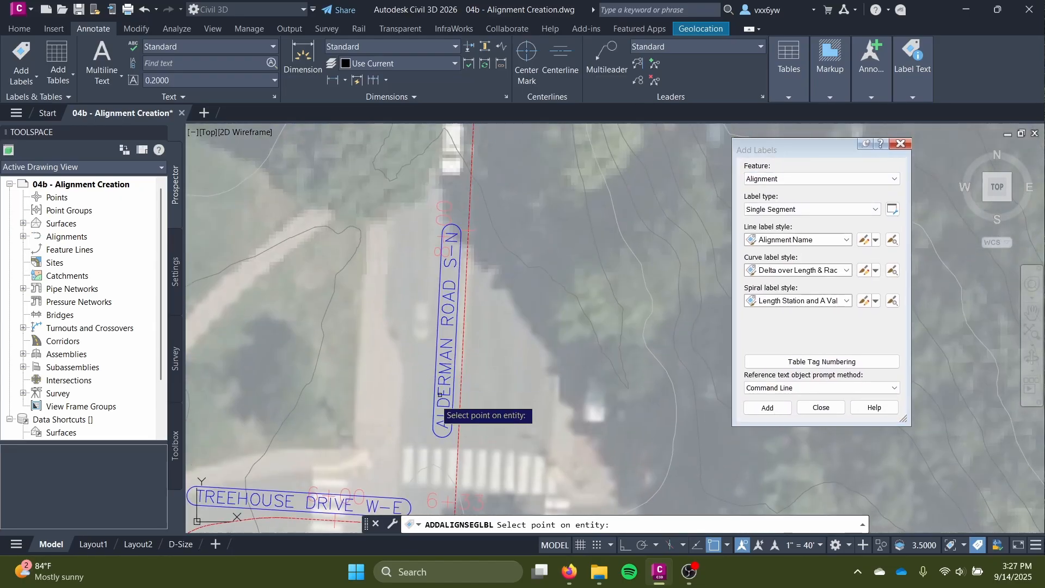
# Step: Examine the alignment name labels around the McCormick Road and Alderman Road intersection
pyautogui.scroll(-8, 392, 386)
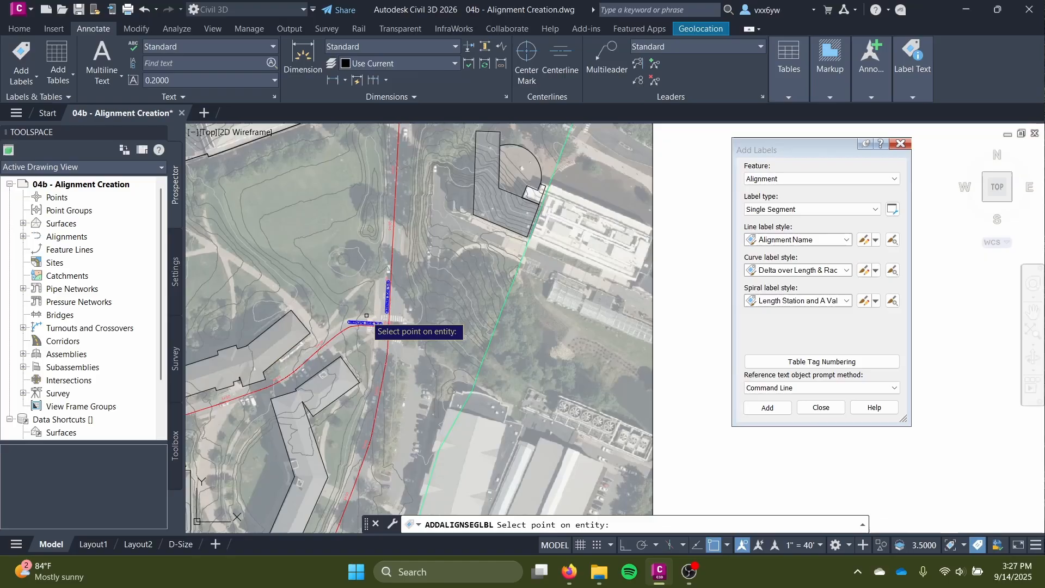
pyautogui.scroll(-4, 368, 316)
pyautogui.moveTo(435, 327); pyautogui.dragTo(484, 378, button='middle')
pyautogui.scroll(2, 415, 304)
pyautogui.scroll(2, 474, 231)
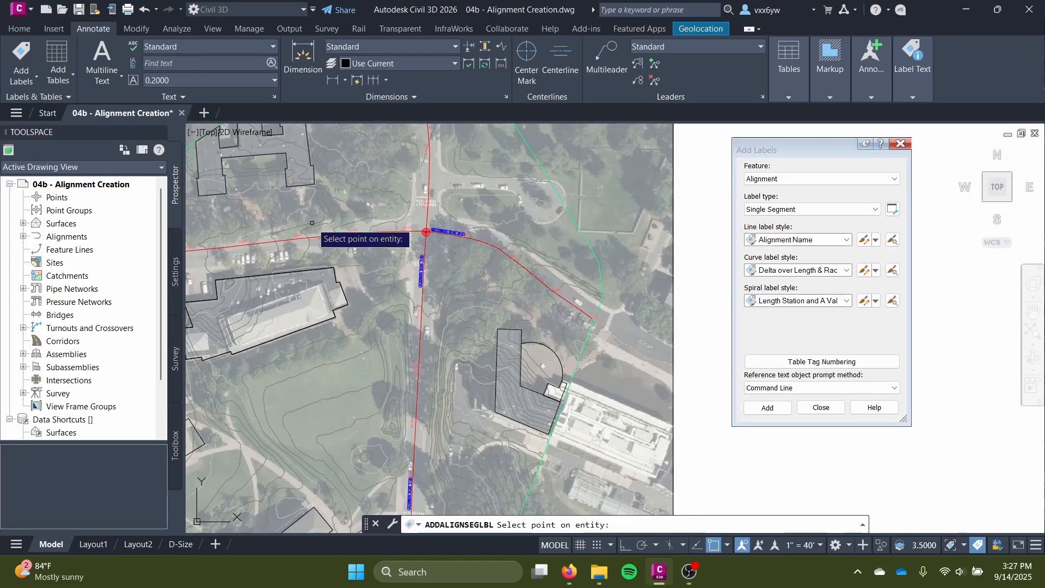
pyautogui.scroll(4, 458, 232)
pyautogui.scroll(2, 420, 252)
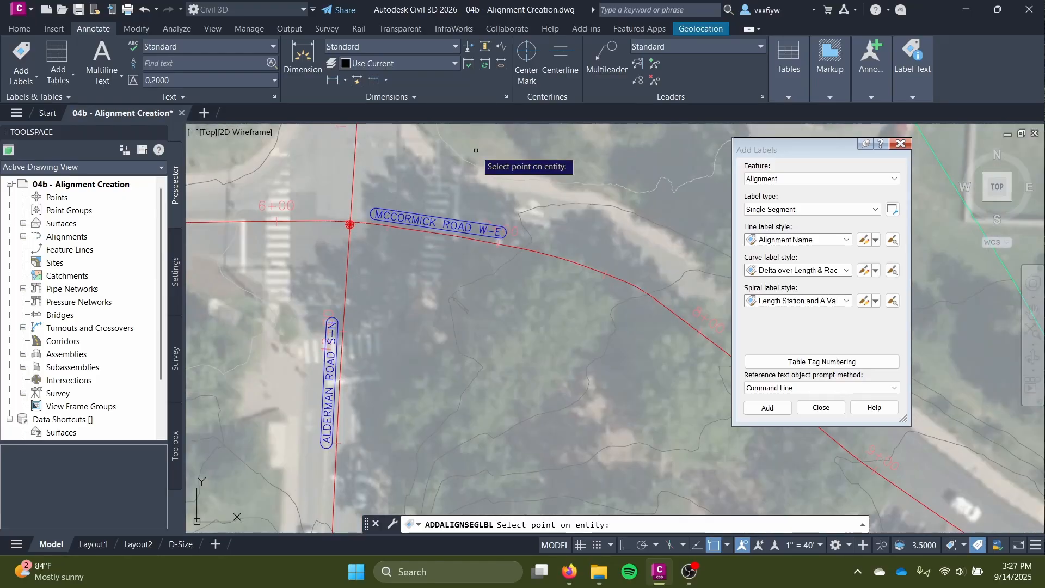
pyautogui.scroll(-6, 439, 244)
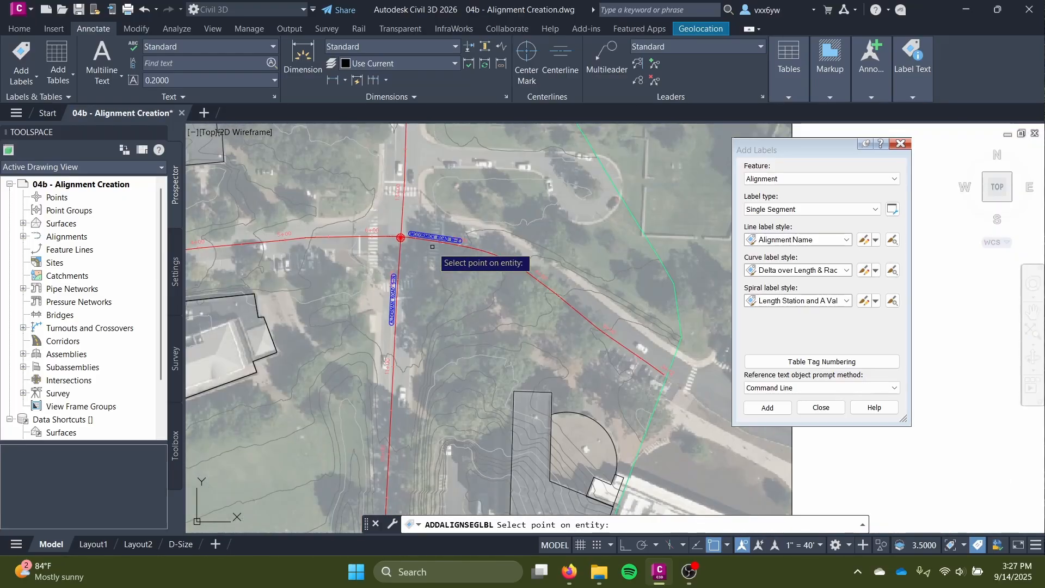
# Step: Add another name label to the western part of Treehouse Drive W-E, near station 2+00
pyautogui.moveTo(420, 259)
pyautogui.mouseDown(button='middle')
pyautogui.moveTo(405, 272)
pyautogui.moveTo(452, 405)
pyautogui.moveTo(473, 107)
pyautogui.mouseUp(button='middle')
pyautogui.moveTo(465, 308)
pyautogui.mouseDown(button='middle')
pyautogui.moveTo(469, 203)
pyautogui.moveTo(531, 241)
pyautogui.mouseUp(button='middle')
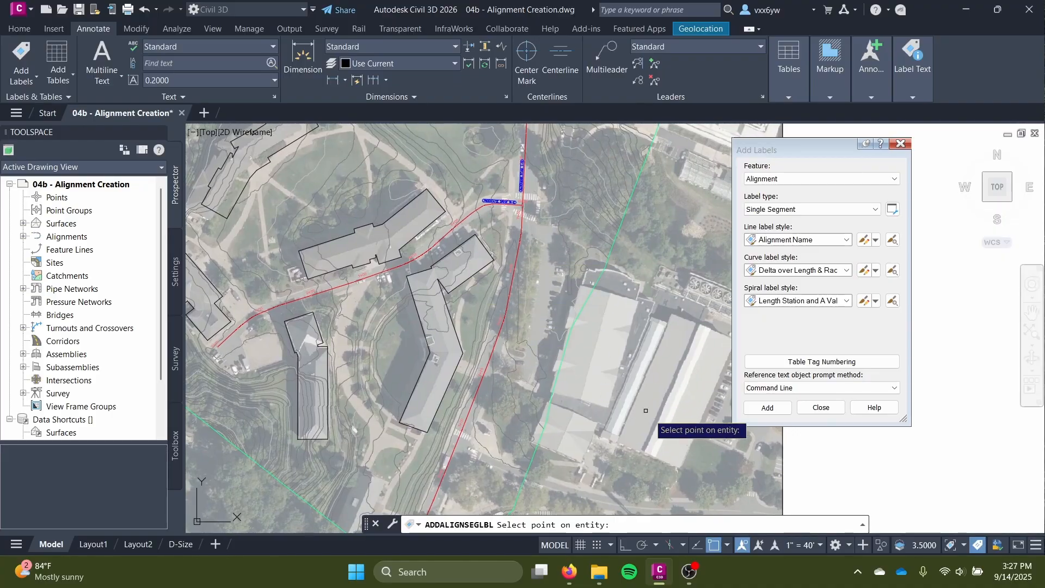
pyautogui.click(470, 409)
pyautogui.scroll(4, 311, 312)
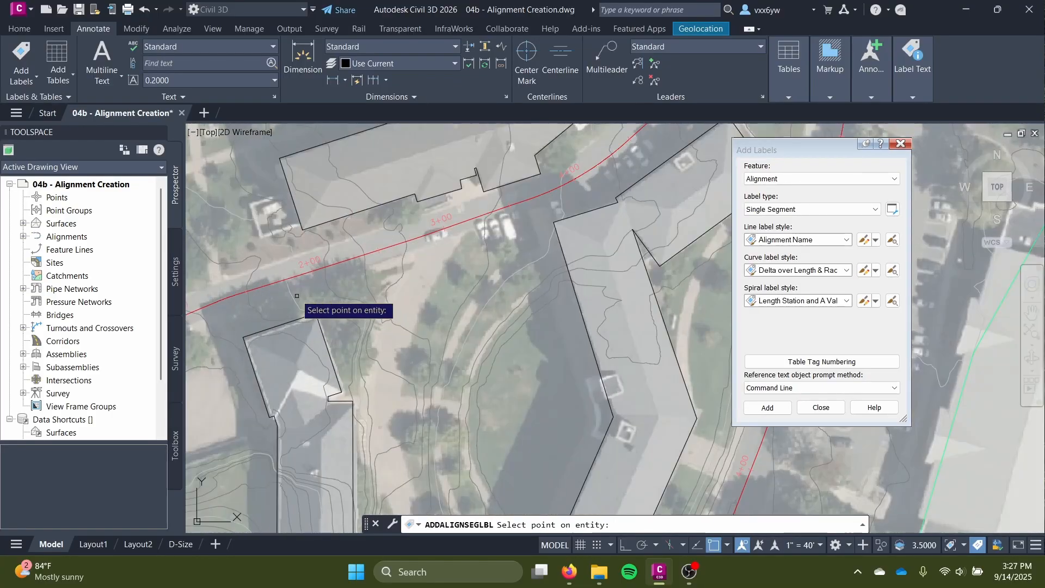
pyautogui.click(285, 278)
pyautogui.scroll(-4, 375, 247)
# Step: Add a name label near the western end of McCormick Road and finish adding labels
pyautogui.moveTo(376, 246); pyautogui.dragTo(368, 445, button='middle')
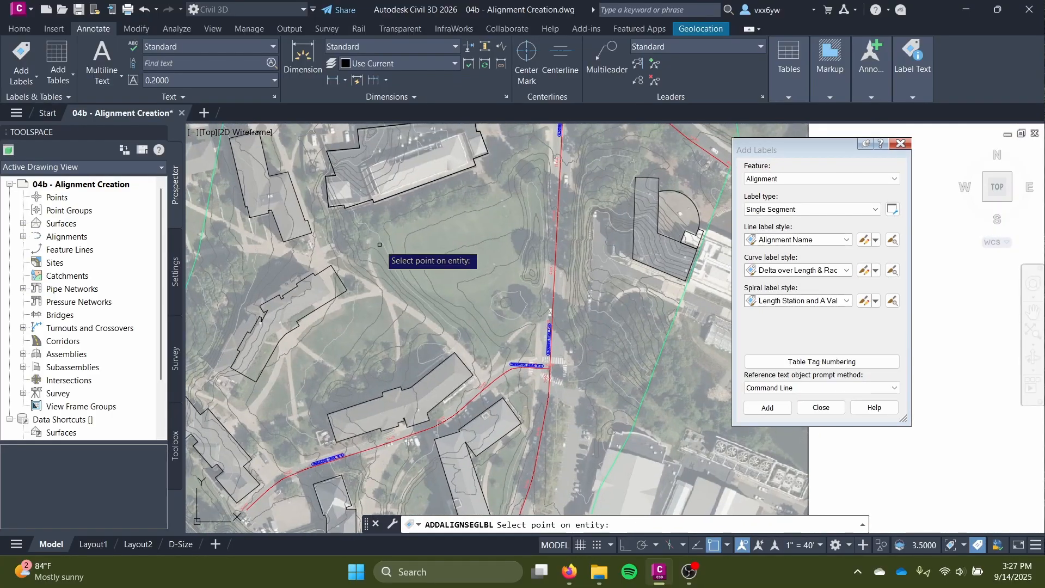
pyautogui.moveTo(393, 199)
pyautogui.mouseDown(button='middle')
pyautogui.moveTo(378, 388)
pyautogui.moveTo(408, 335)
pyautogui.moveTo(402, 297)
pyautogui.mouseUp(button='middle')
pyautogui.click(283, 294)
pyautogui.scroll(-2, 407, 359)
pyautogui.click(836, 411)
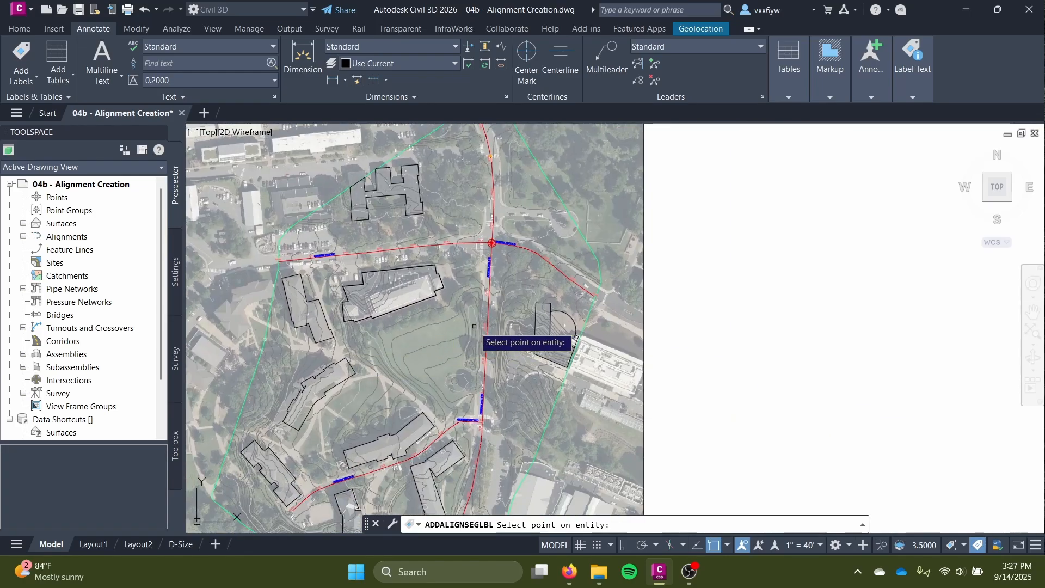
pyautogui.press('Escape')
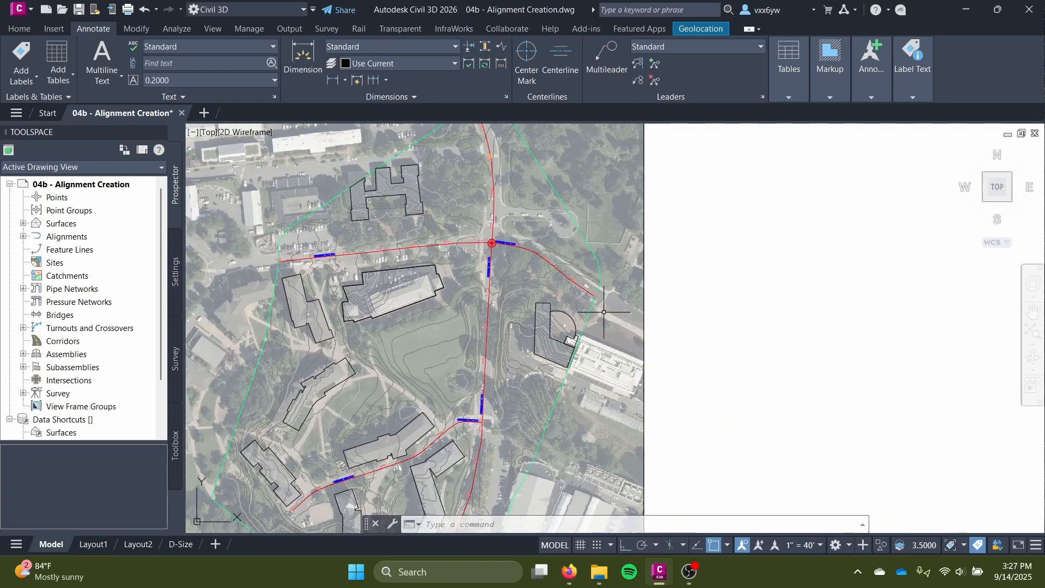
pyautogui.scroll(4, 434, 302)
pyautogui.moveTo(478, 311); pyautogui.dragTo(490, 368, button='middle')
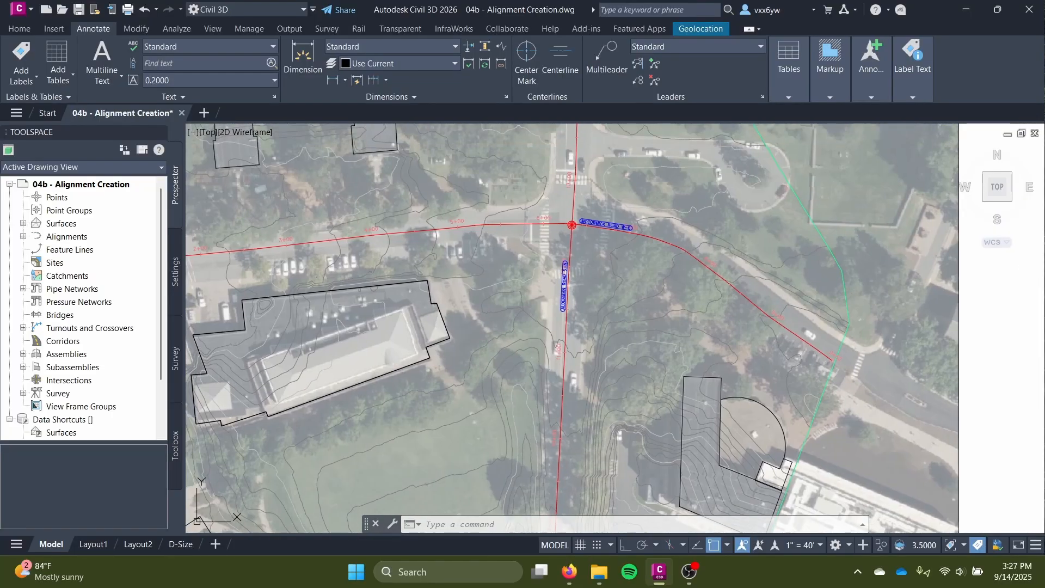